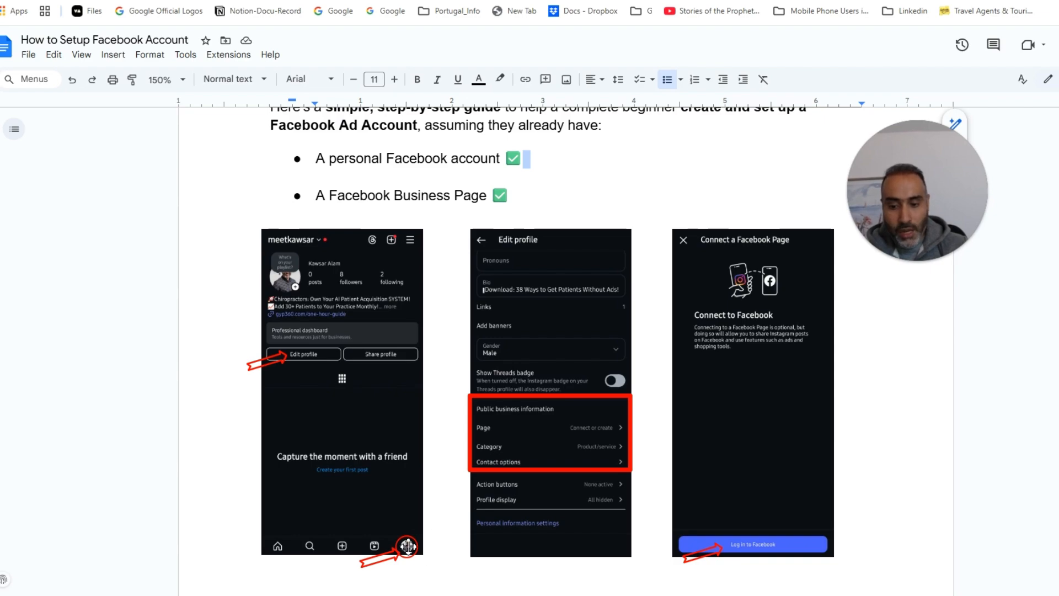
# Step: Deselect the guide's embedded screenshot and switch to the Facebook home feed tab
pyautogui.click(408, 546)
pyautogui.click(427, 546)
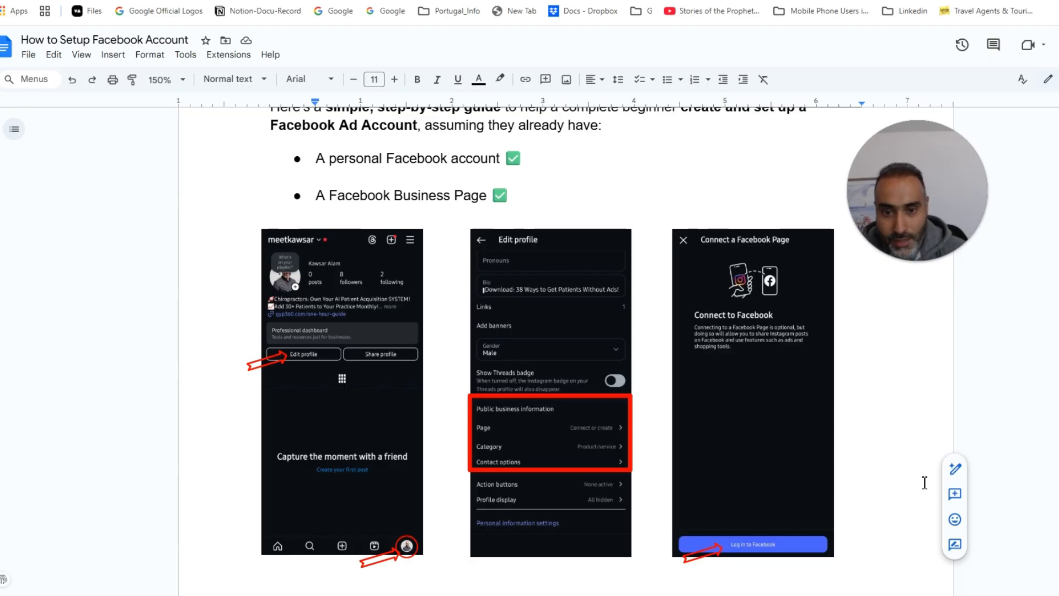
pyautogui.click(243, 1)
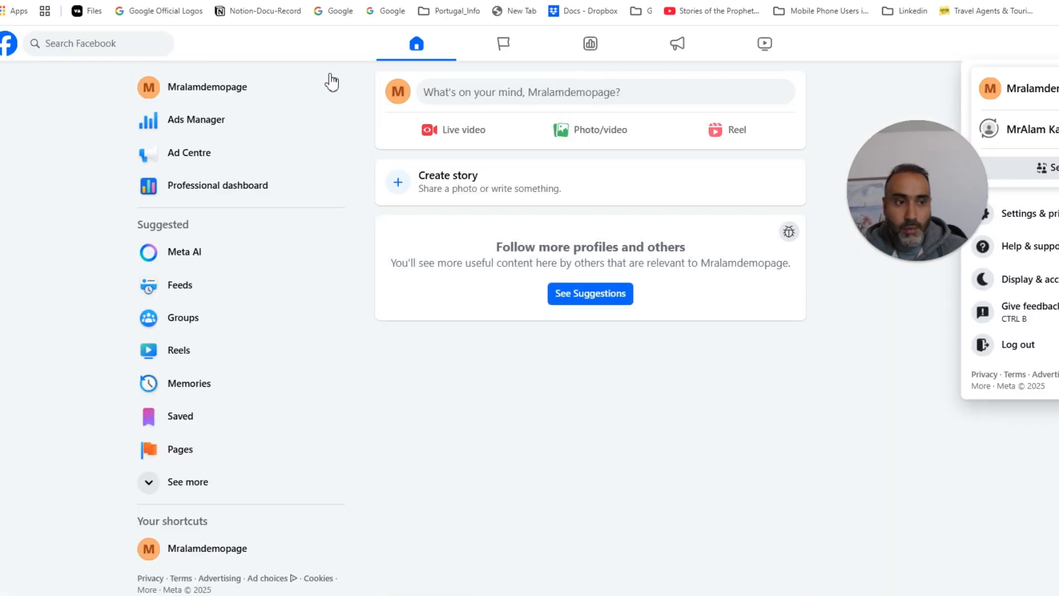
# Step: Open Facebook's full Settings page through the account menu's Settings & privacy
pyautogui.click(1033, 47)
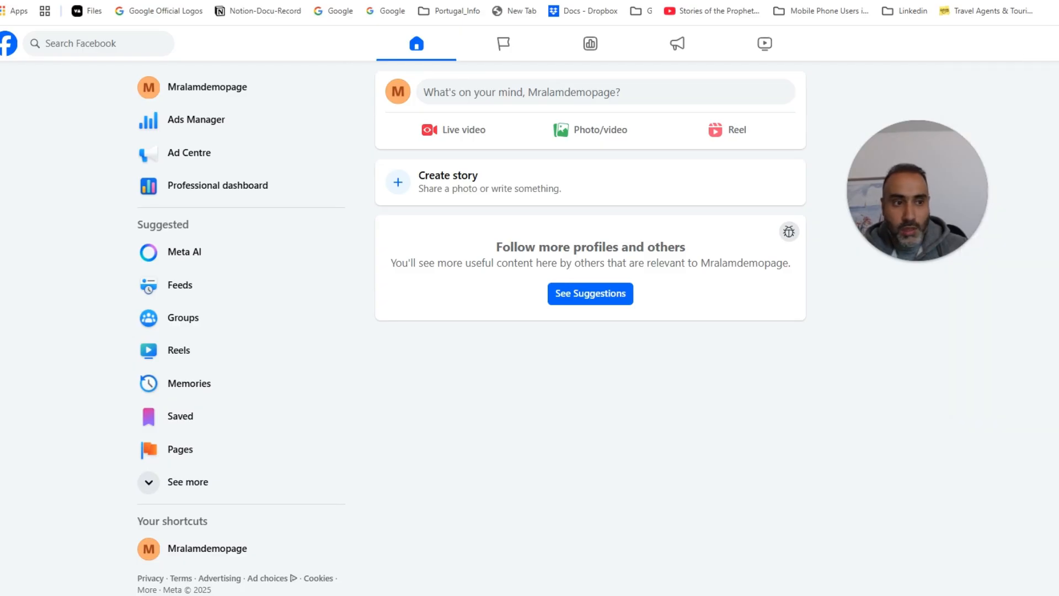
pyautogui.click(1058, 44)
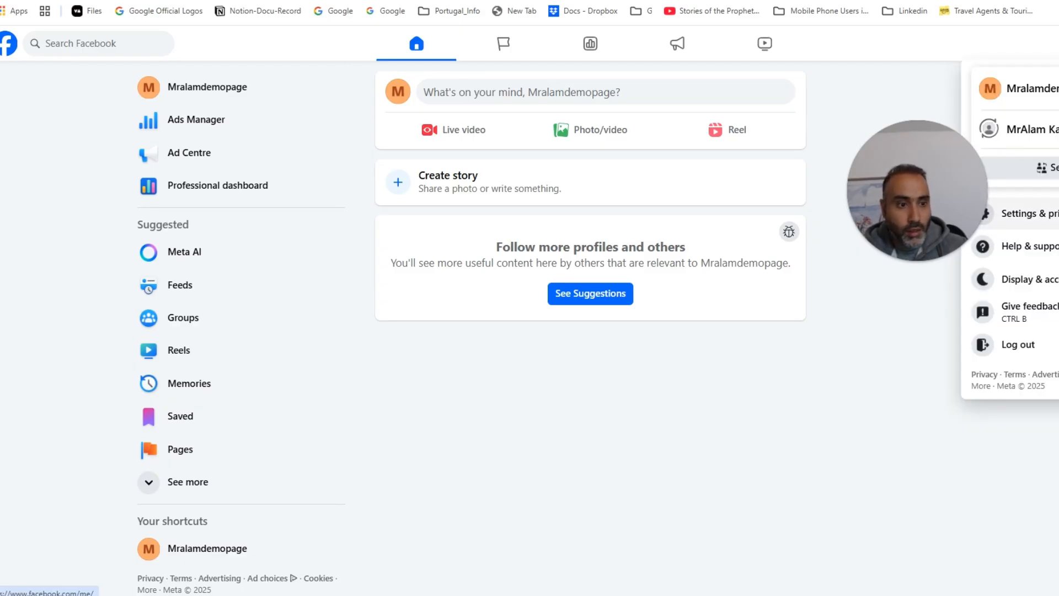
pyautogui.click(1026, 213)
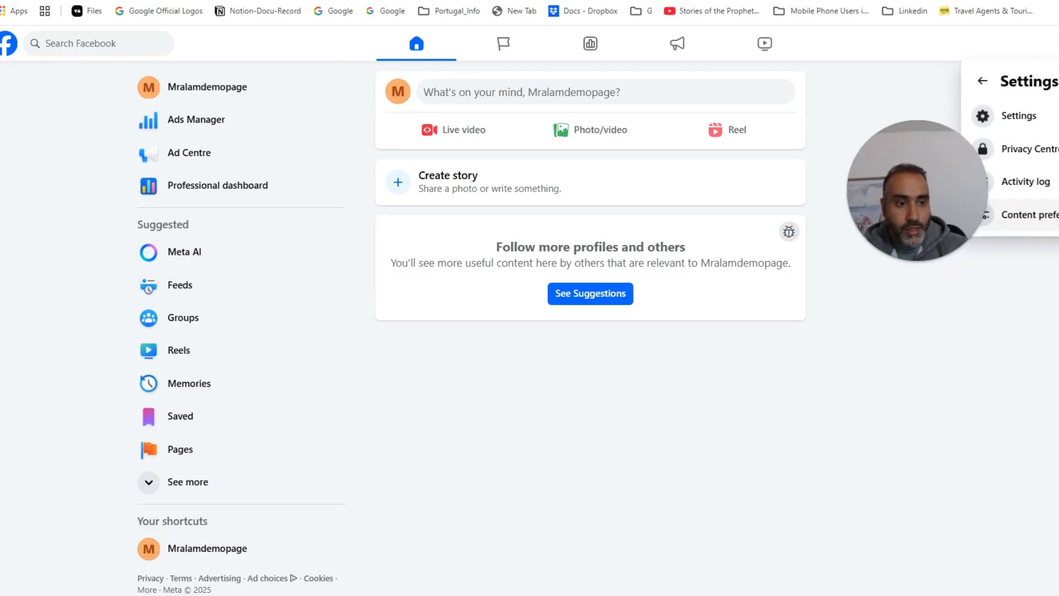
pyautogui.click(1020, 125)
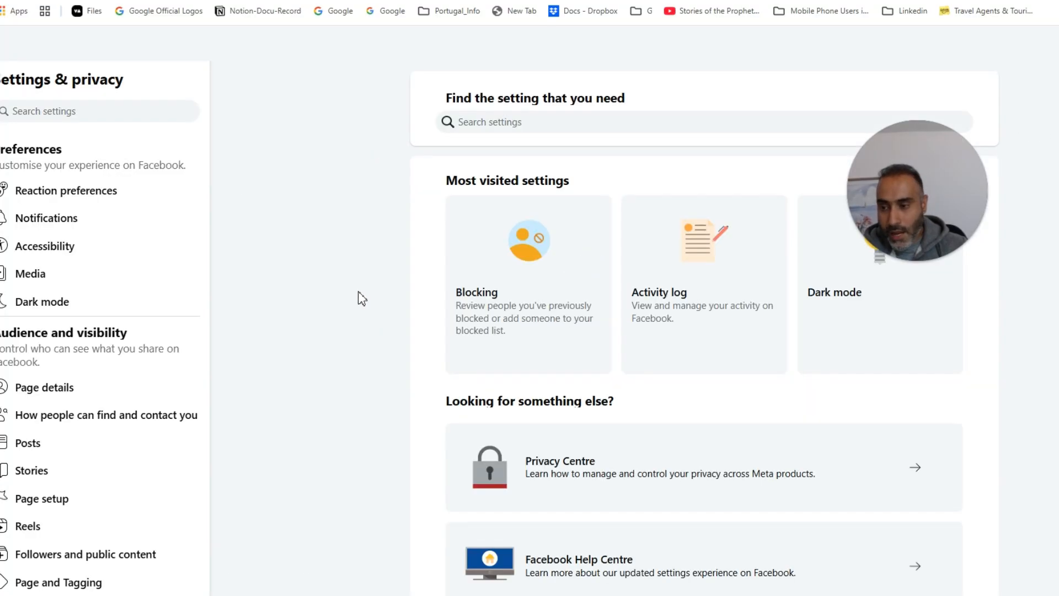
# Step: Check the Instagram account connected under Linked accounts, then return to the guide
pyautogui.moveTo(26, 233); pyautogui.dragTo(324, 219)
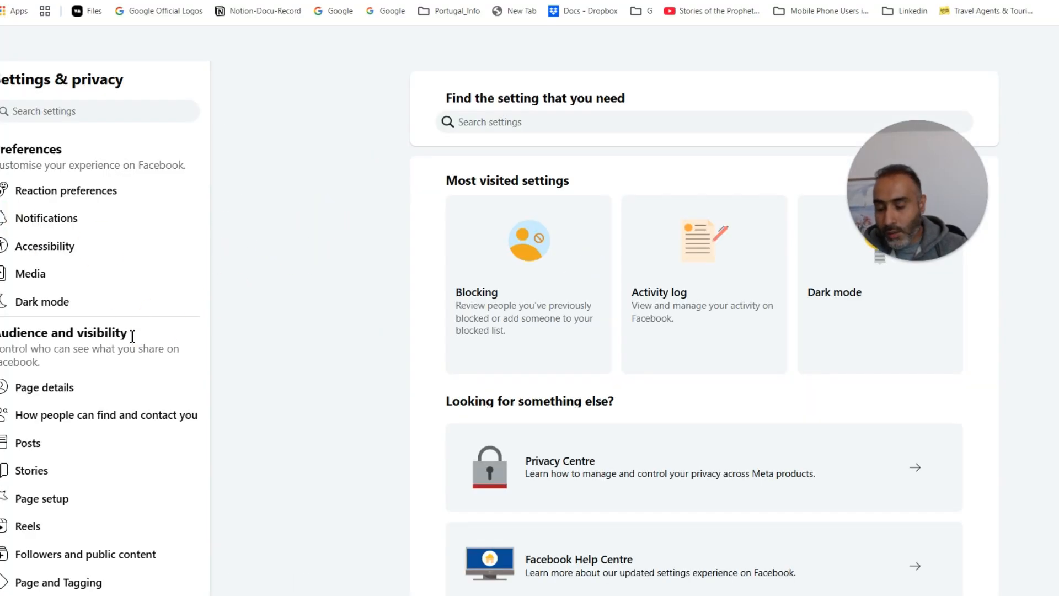
pyautogui.scroll(-6, 123, 336)
pyautogui.scroll(-2, 99, 354)
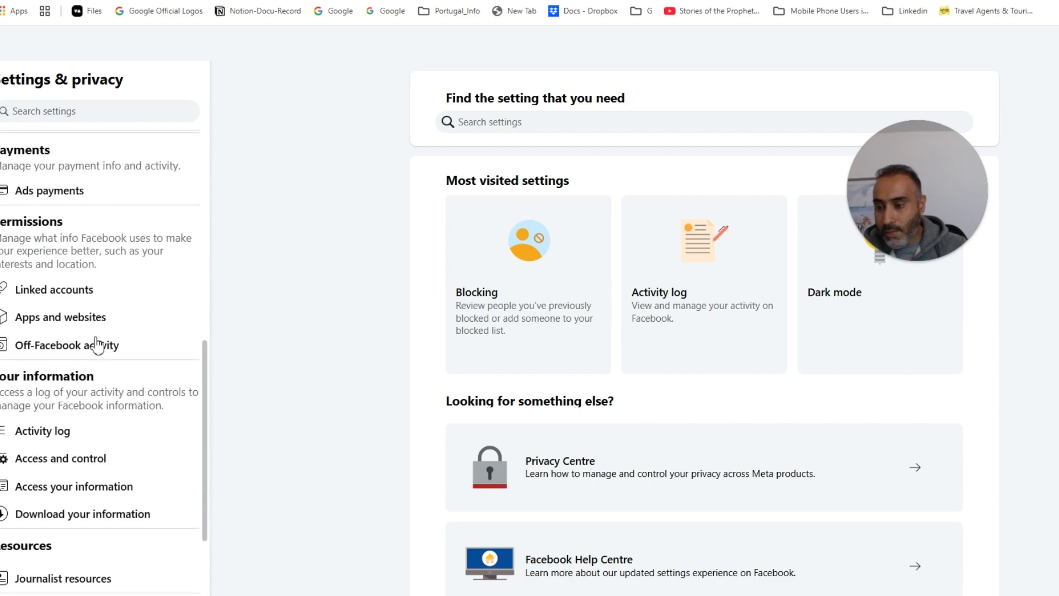
pyautogui.click(72, 292)
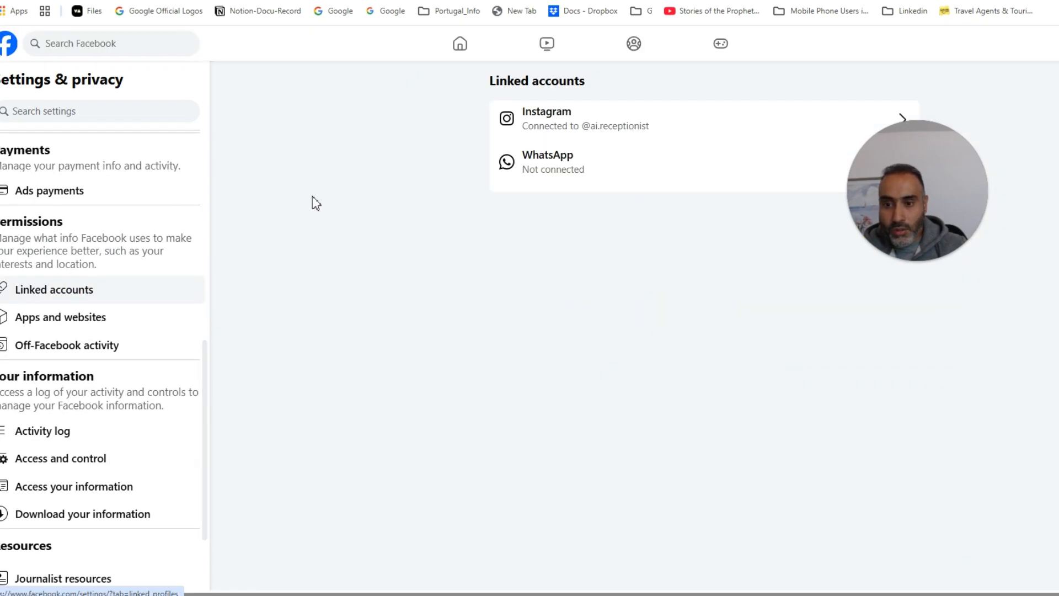
pyautogui.click(276, 220)
pyautogui.moveTo(971, 156); pyautogui.dragTo(1056, 221)
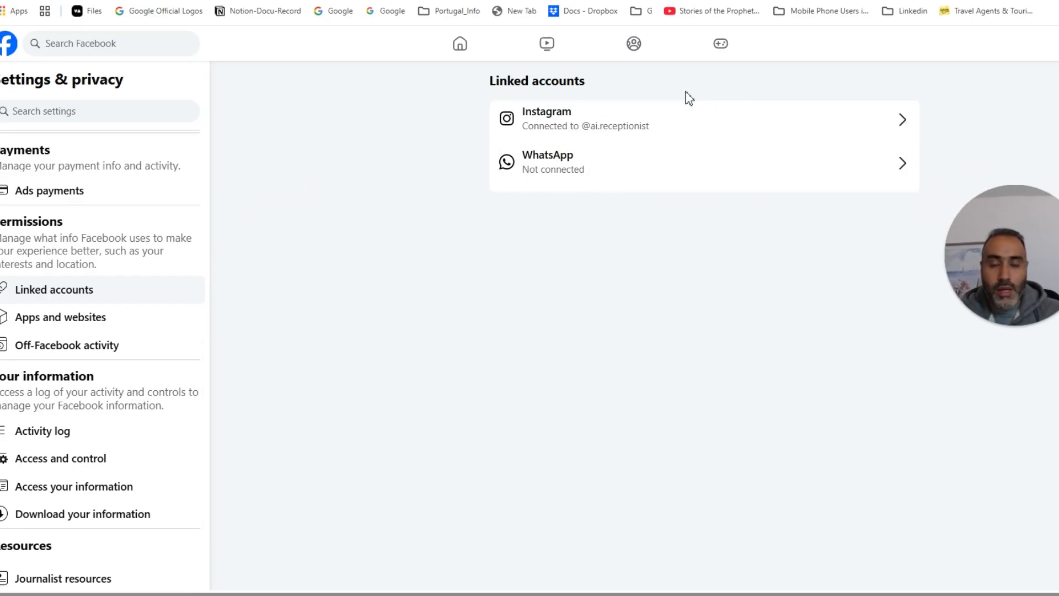
pyautogui.click(604, 119)
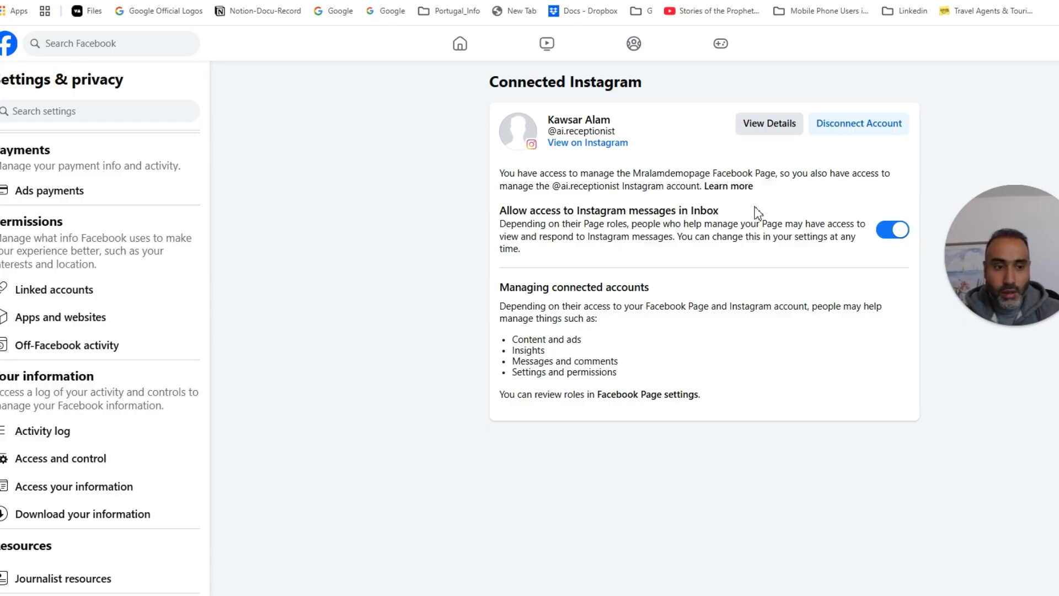
pyautogui.click(607, 1)
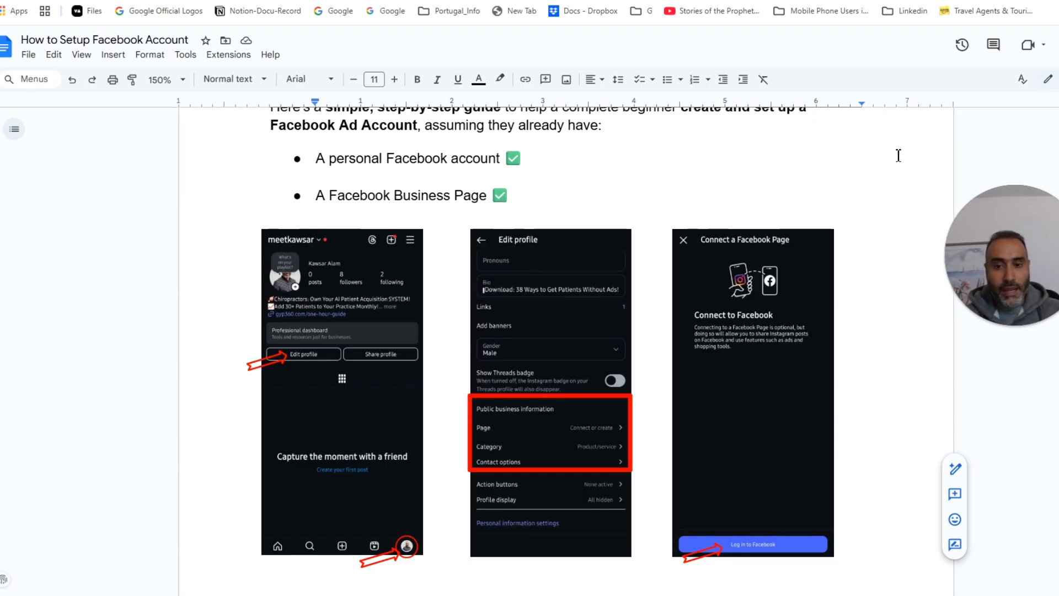
# Step: Scroll to the guide's Ads Manager steps and select the business.facebook.com line
pyautogui.scroll(-10, 899, 165)
pyautogui.scroll(-3, 883, 186)
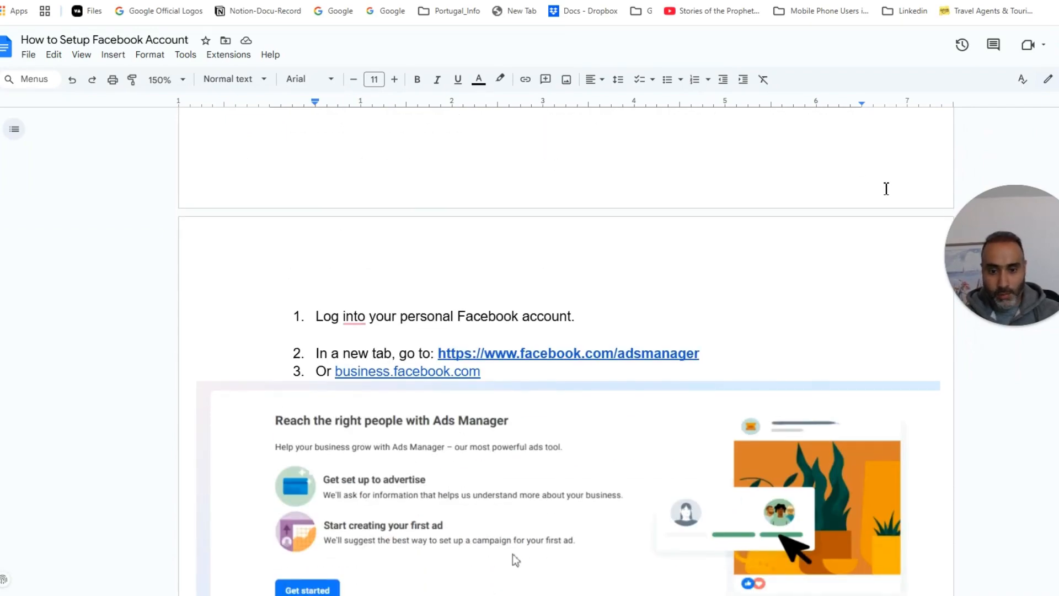
pyautogui.moveTo(711, 354); pyautogui.dragTo(620, 366)
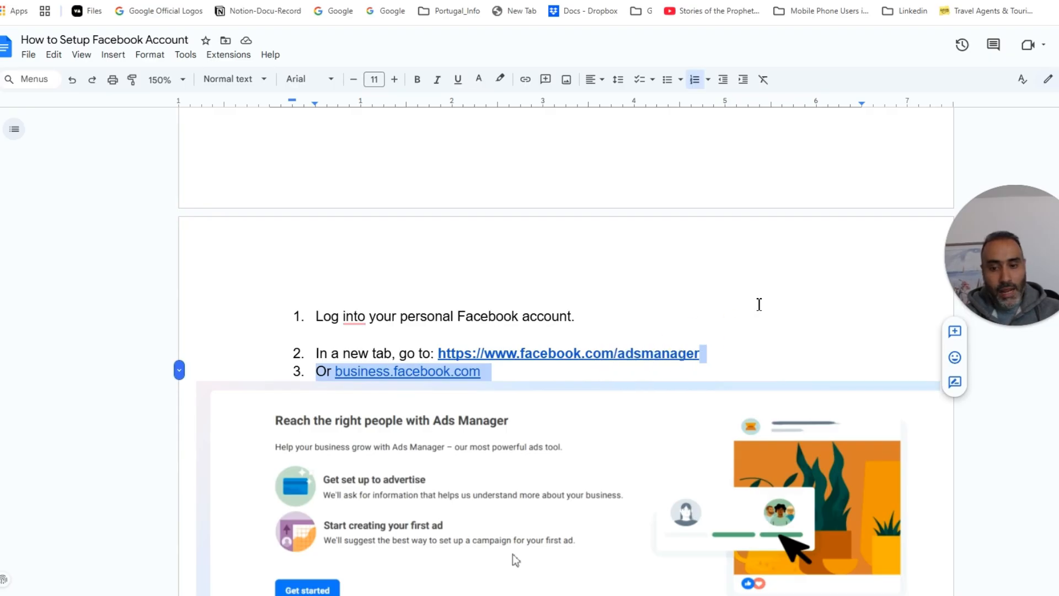
pyautogui.doubleClick(758, 304)
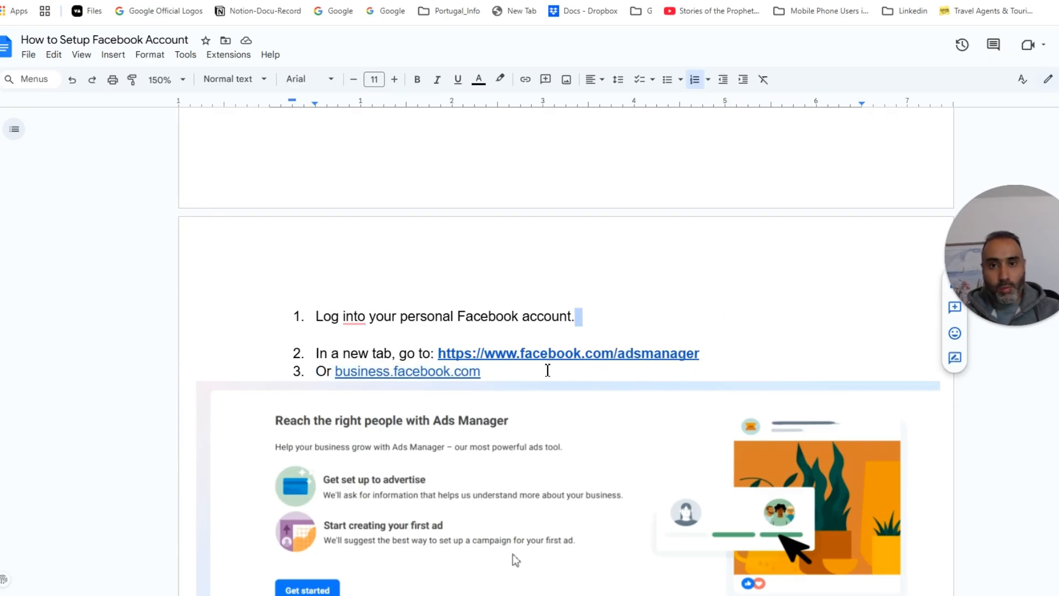
pyautogui.scroll(-1, 485, 374)
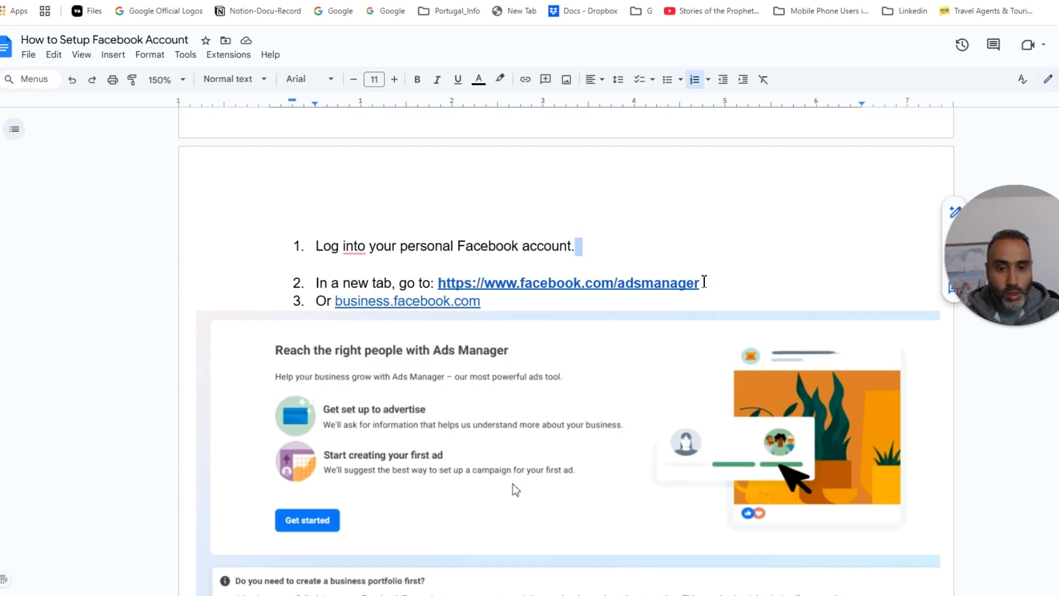
# Step: Search 'facebook ad manager' in a new tab to reach the Ads Manager overview
pyautogui.click(703, 283)
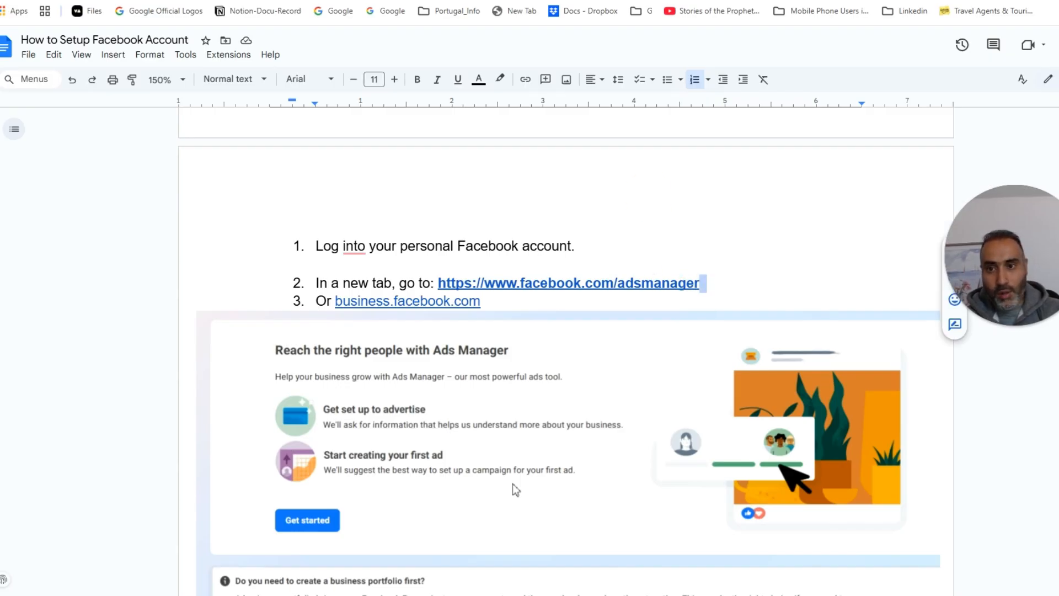
pyautogui.hotkey('ctrl', 't')
pyautogui.write('face')
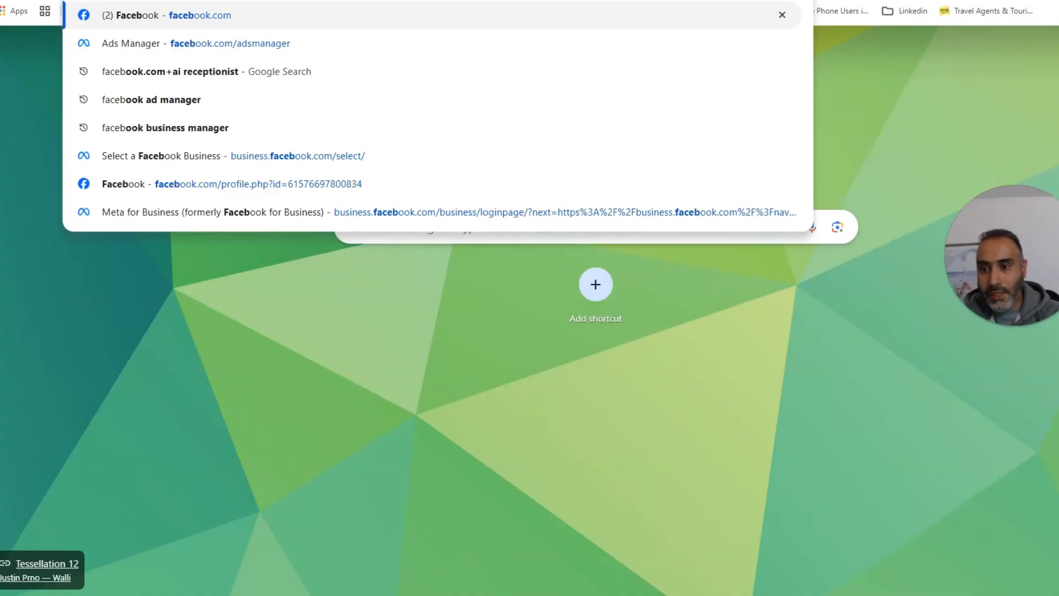
pyautogui.press('Down')
pyautogui.press('Down')
pyautogui.press('Down')
pyautogui.press('Return')
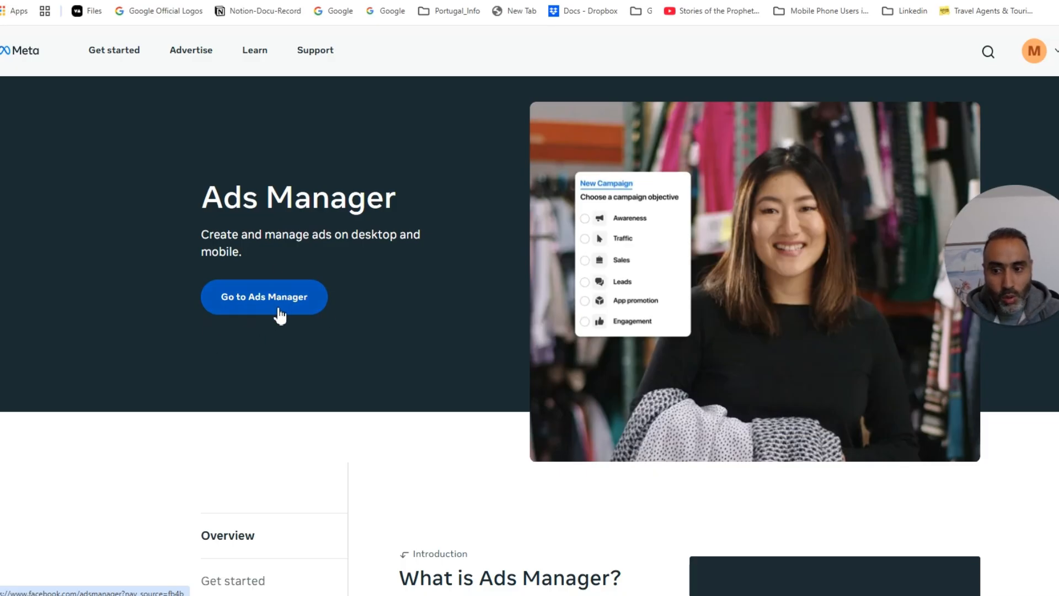
# Step: Scroll the guide to the industry question and Add payment information screenshots
pyautogui.click(464, 1)
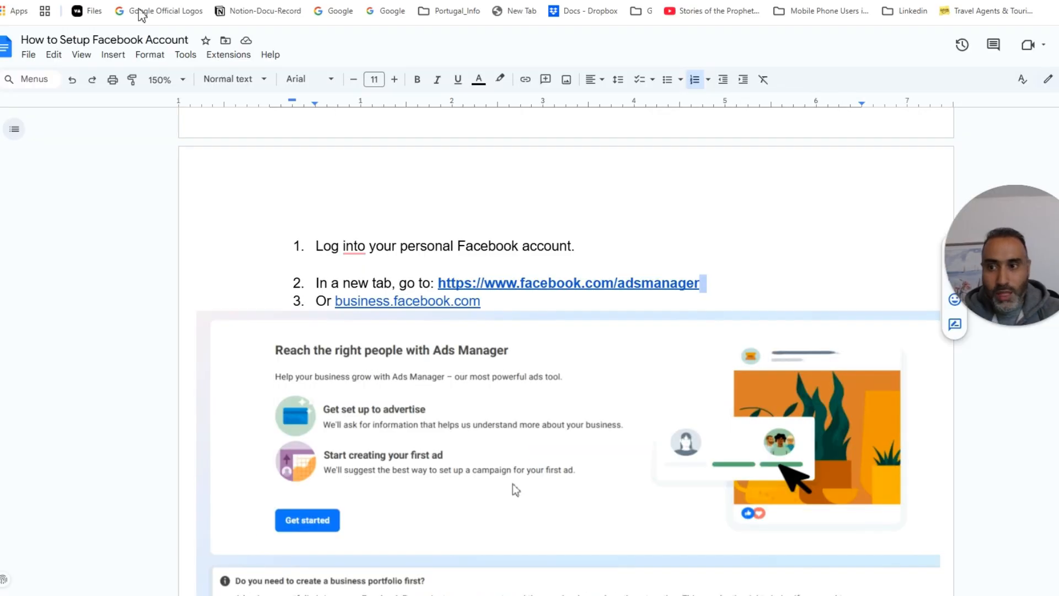
pyautogui.scroll(-6, 496, 217)
pyautogui.scroll(4, 497, 216)
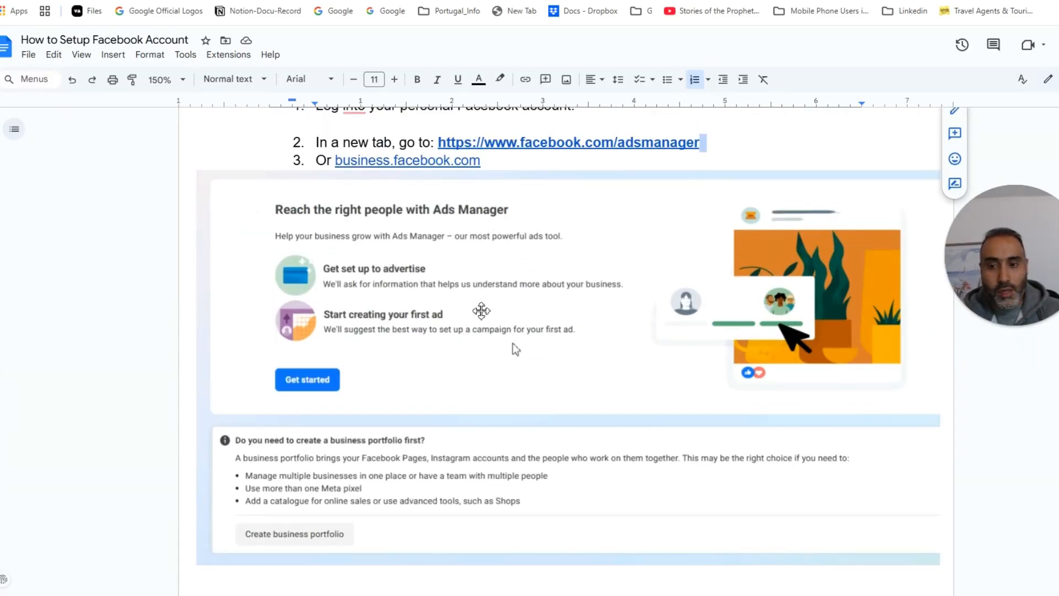
pyautogui.scroll(-2, 561, 233)
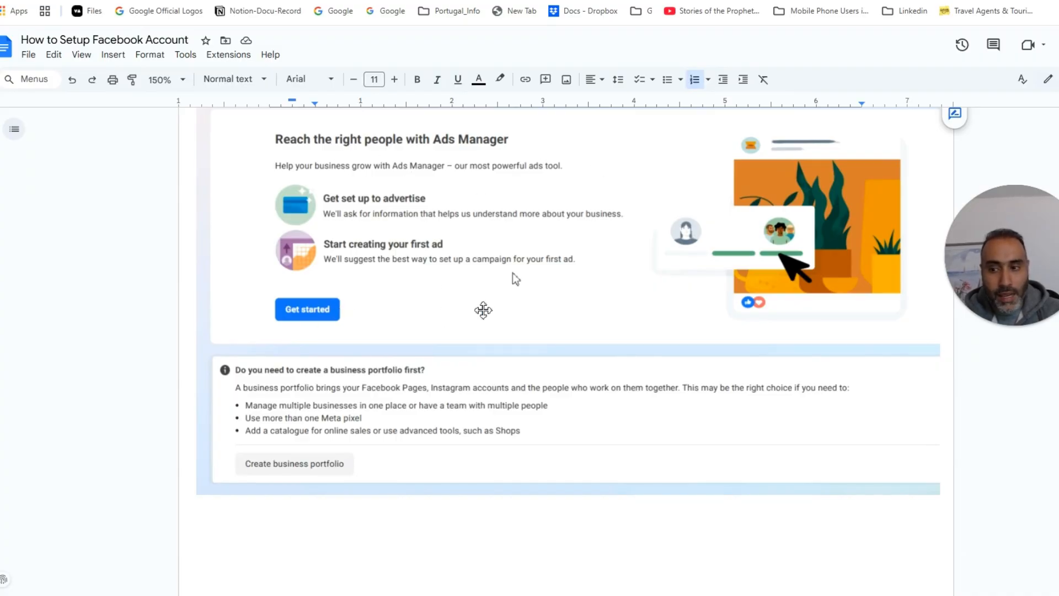
pyautogui.scroll(2, 482, 309)
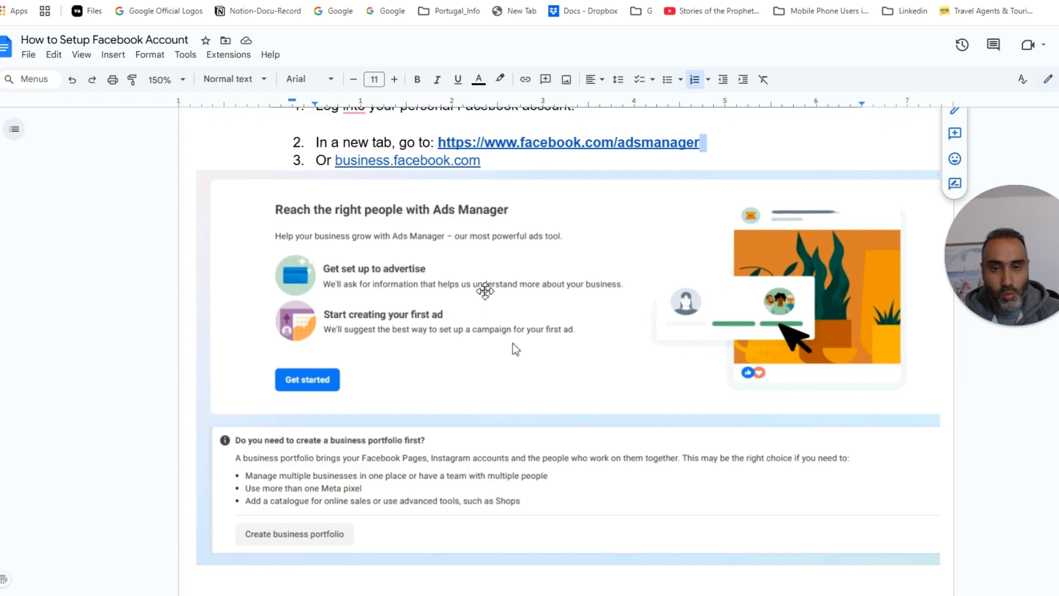
pyautogui.scroll(-15, 486, 289)
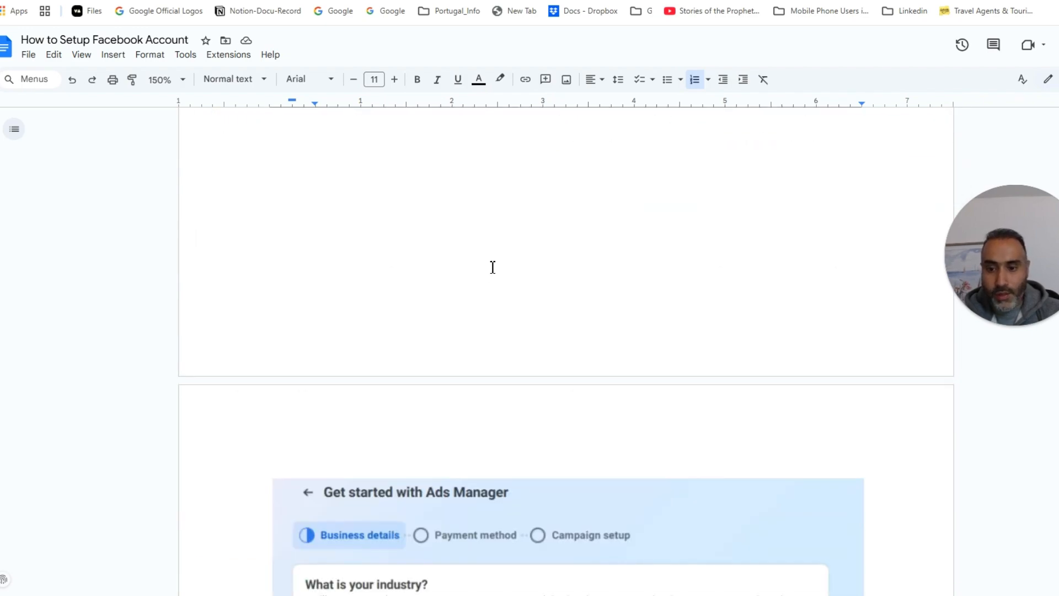
pyautogui.scroll(4, 513, 254)
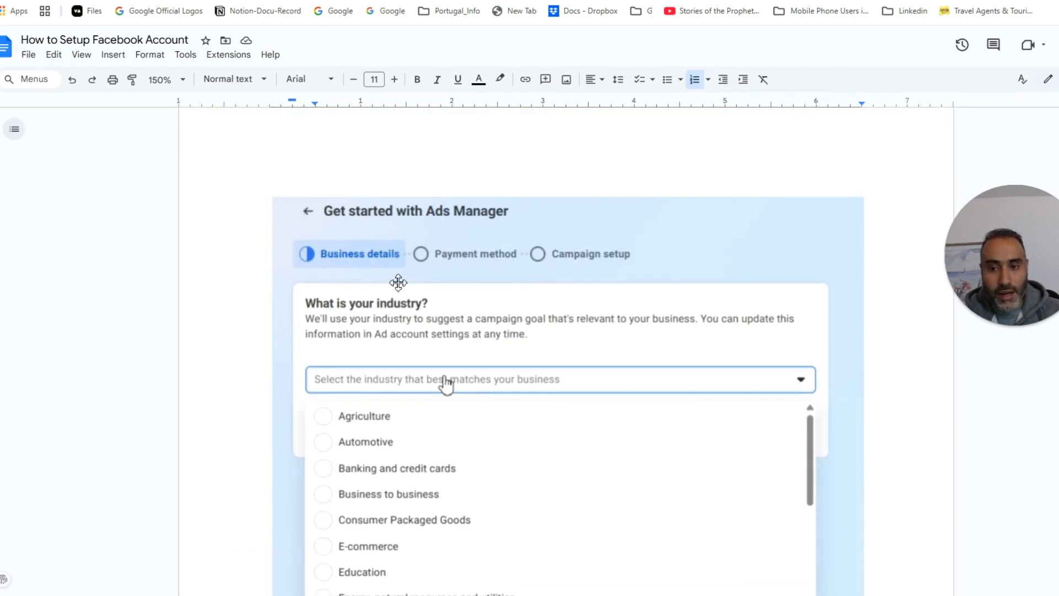
pyautogui.scroll(-2, 497, 257)
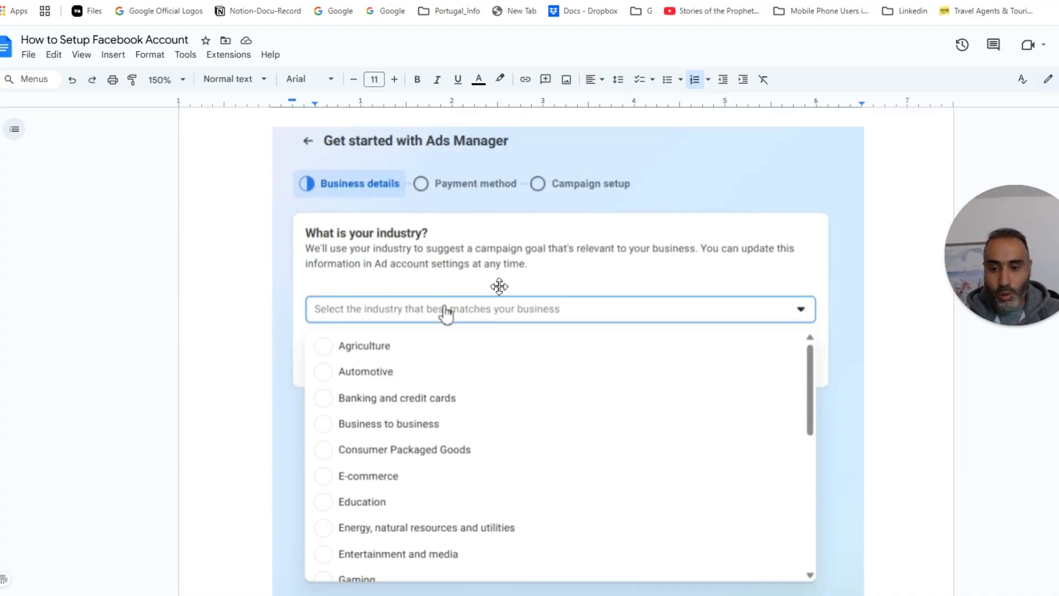
pyautogui.scroll(-2, 499, 303)
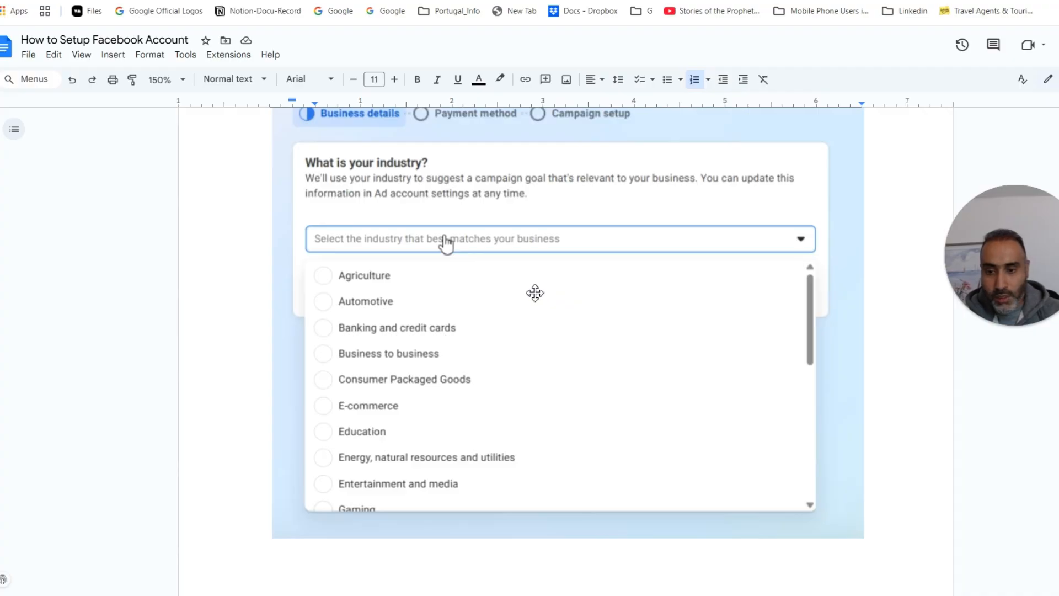
pyautogui.scroll(-6, 534, 284)
# Step: Scroll back up the guide toward the Ads Manager and business.facebook.com setup steps
pyautogui.scroll(-20, 548, 271)
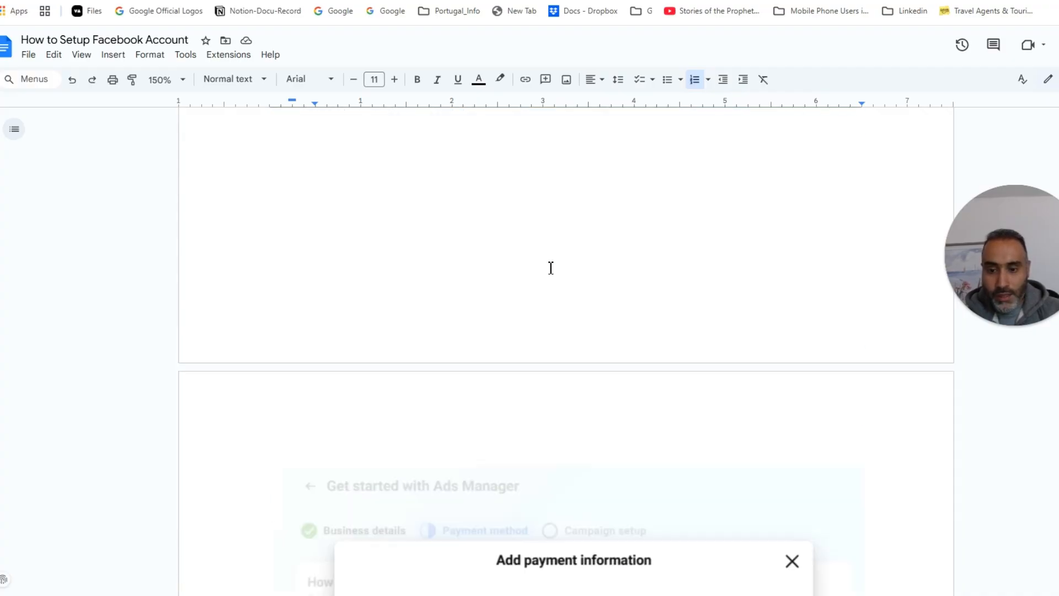
pyautogui.scroll(4, 552, 265)
pyautogui.scroll(2, 600, 298)
pyautogui.scroll(-6, 593, 298)
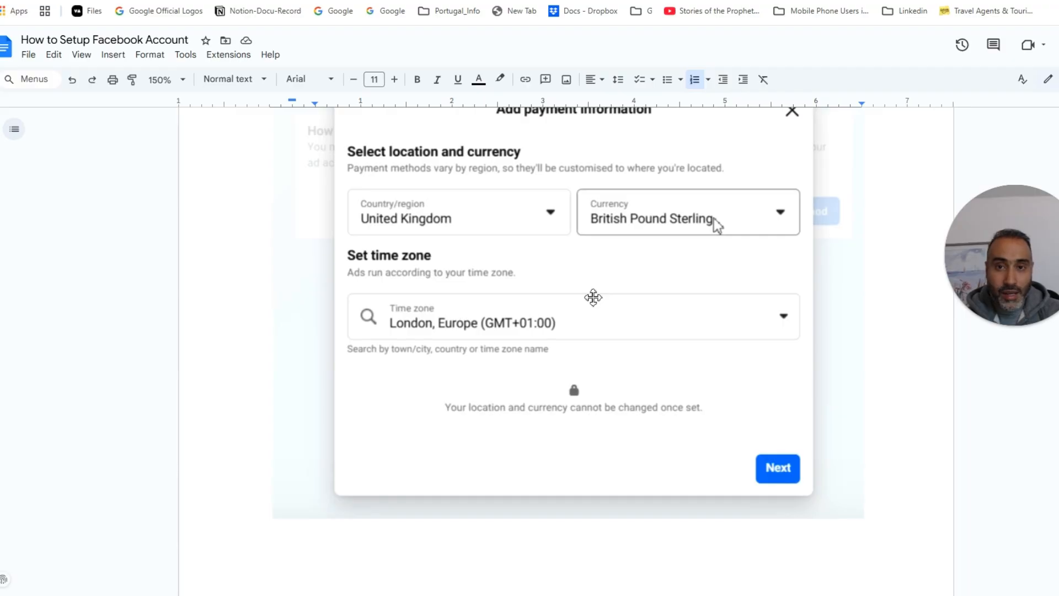
pyautogui.scroll(10, 693, 237)
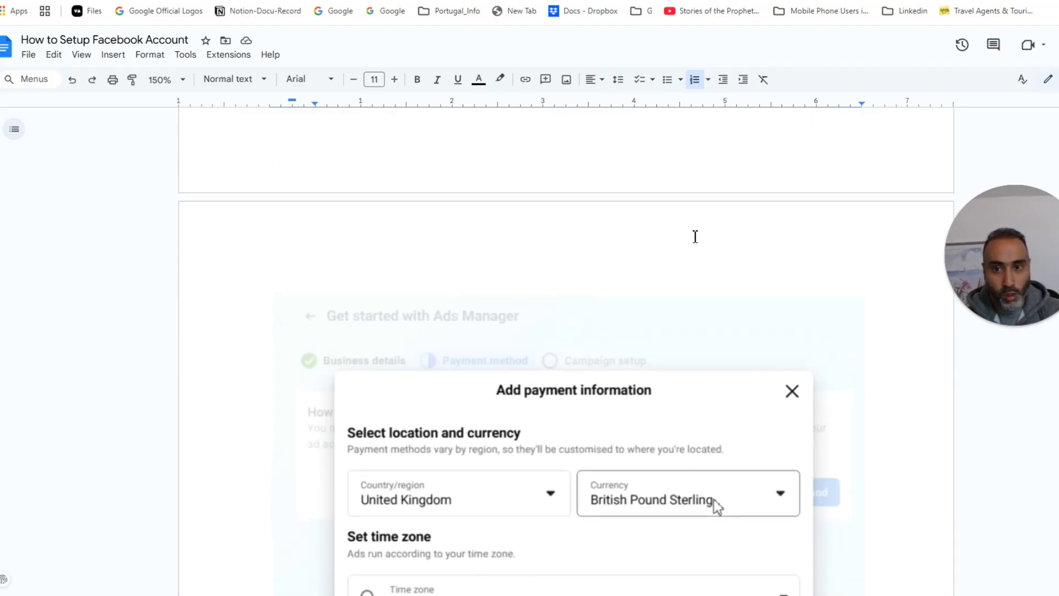
pyautogui.scroll(9, 695, 236)
pyautogui.scroll(-5, 693, 237)
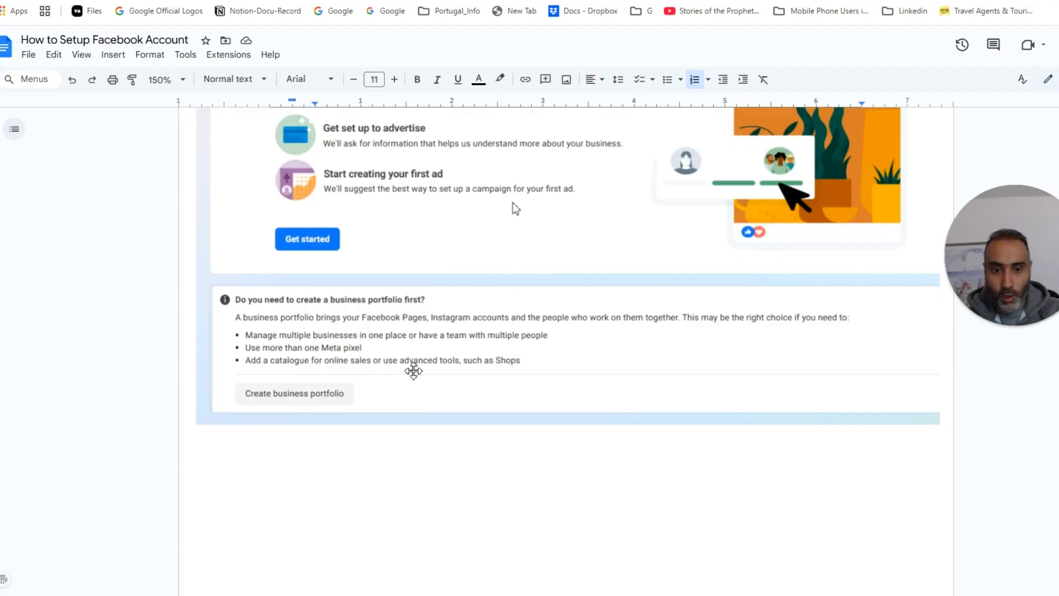
pyautogui.scroll(6, 397, 373)
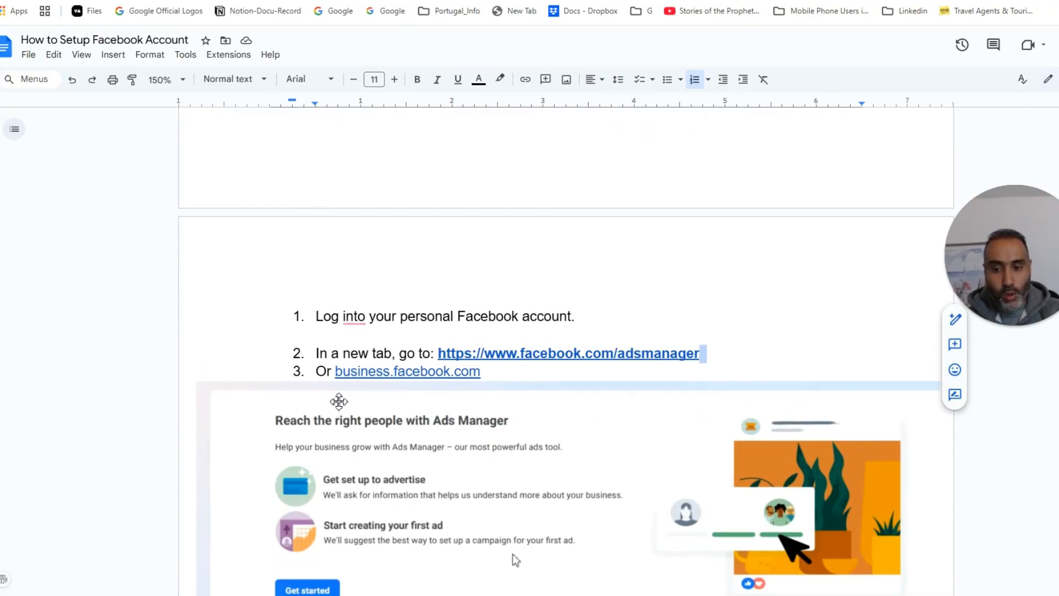
# Step: Copy business.facebook.com from the guide, load it in a new tab, then return to a blank tab
pyautogui.moveTo(490, 374); pyautogui.dragTo(337, 375)
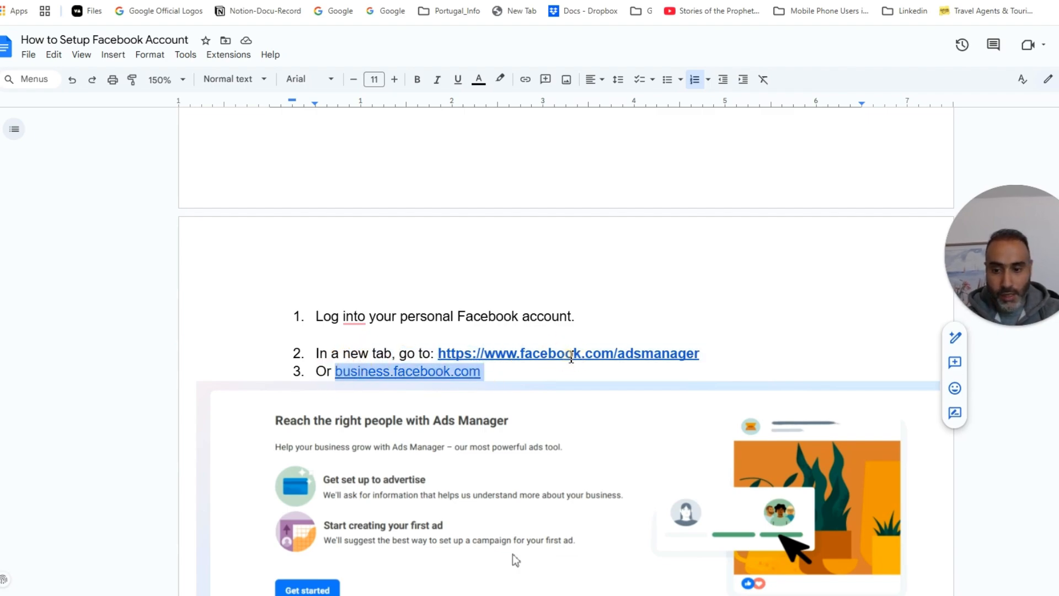
pyautogui.hotkey('ctrl', 'c')
pyautogui.hotkey('ctrl', 't')
pyautogui.hotkey('ctrl', 'v')
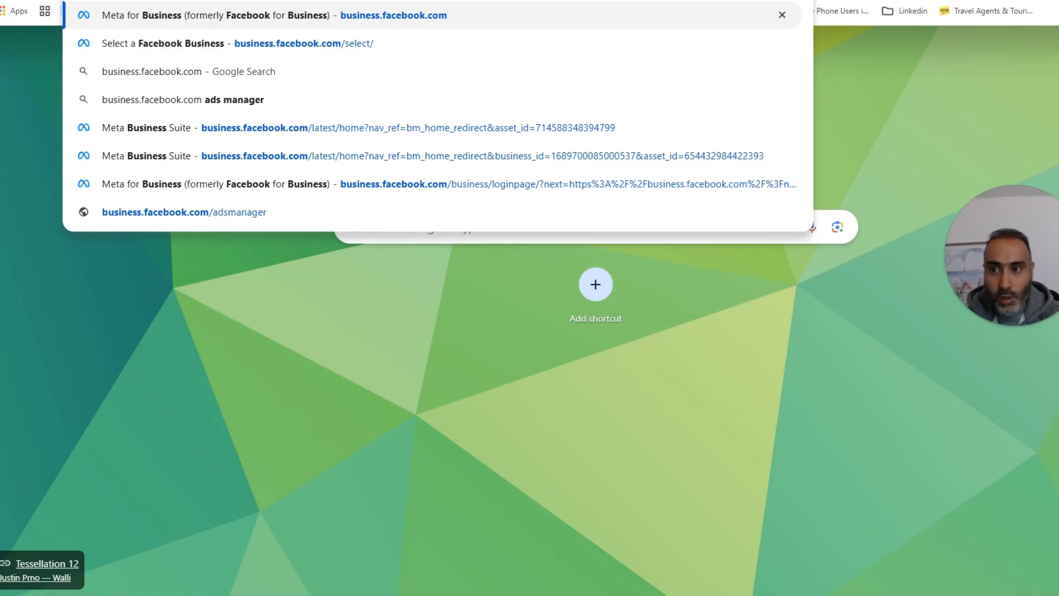
pyautogui.press('Return')
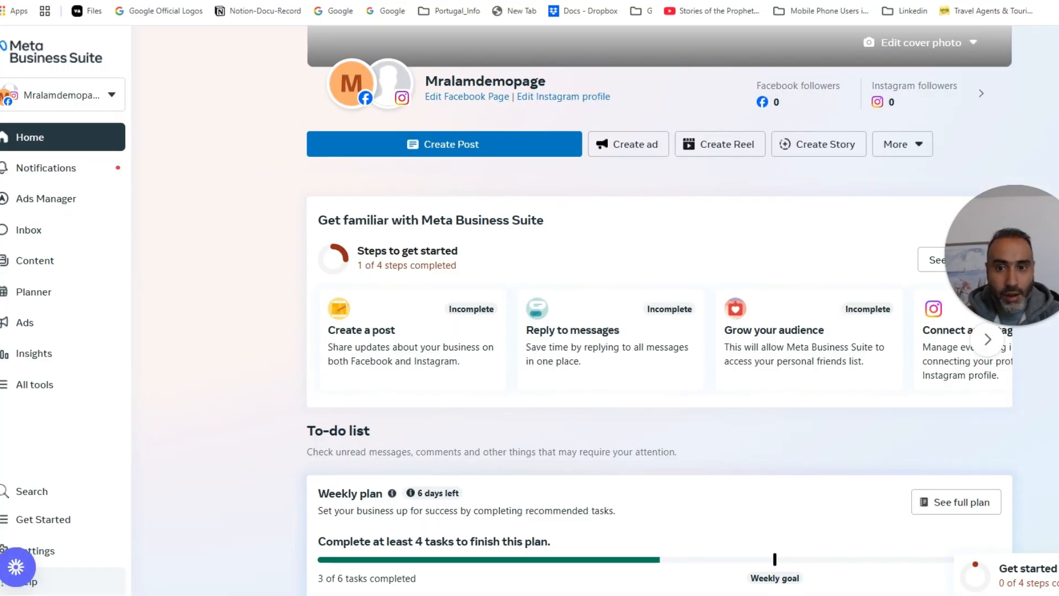
pyautogui.click(8, 0)
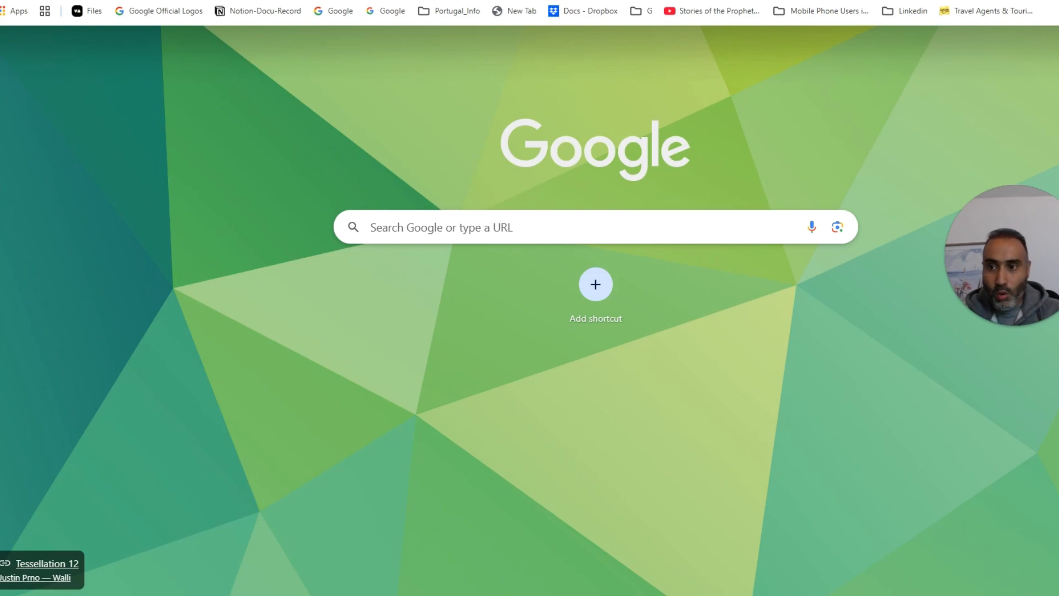
# Step: Load business.facebook.com/select/ to list the existing business portfolios
pyautogui.click(287, 1)
pyautogui.hotkey('ctrl', 'v')
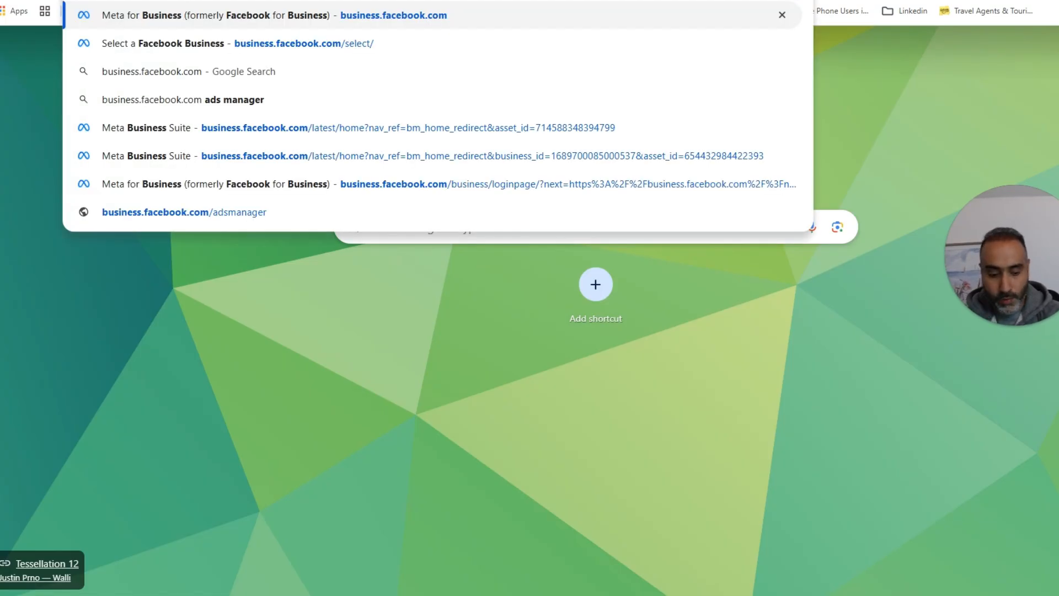
pyautogui.write('/sel')
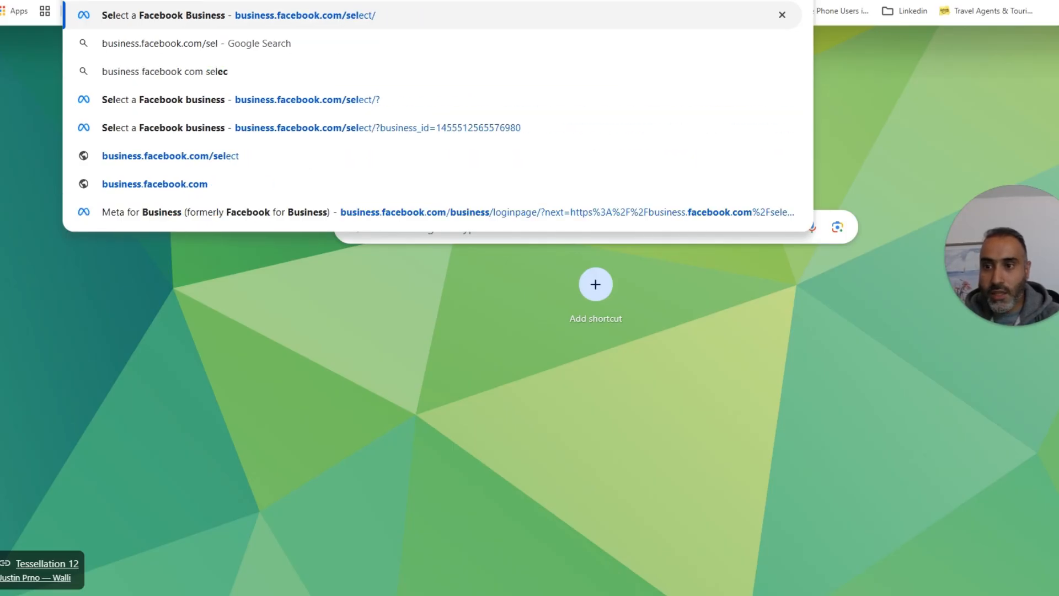
pyautogui.write('ect/')
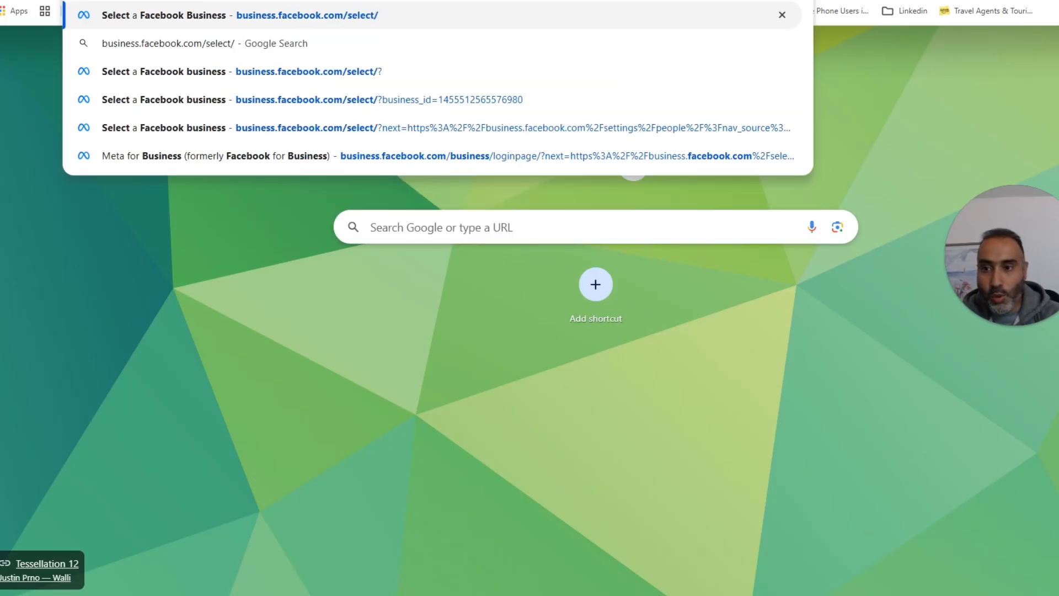
pyautogui.press('Return')
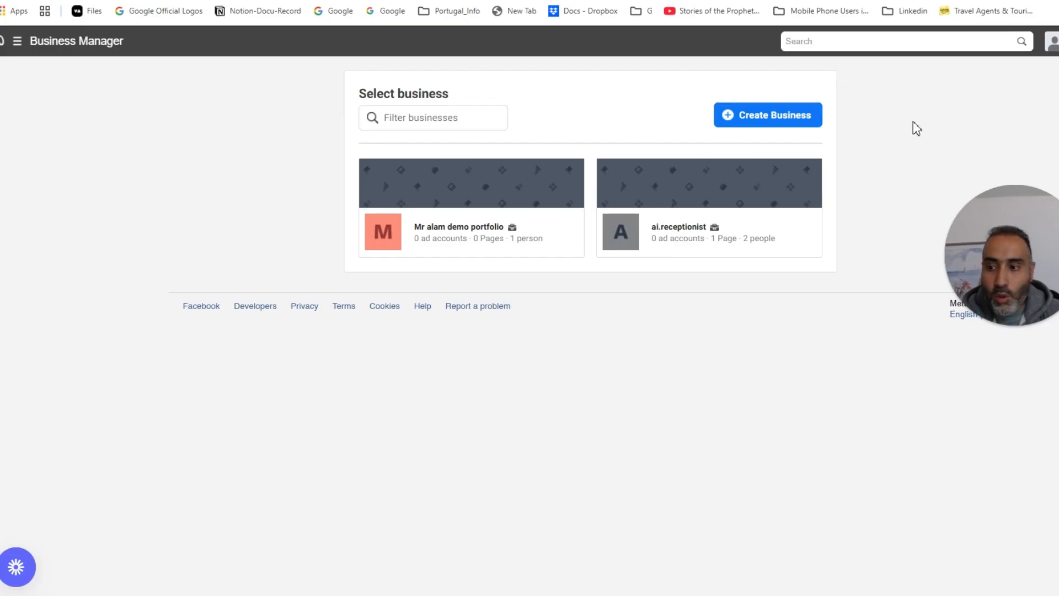
# Step: Choose Create Business on the Select business page
pyautogui.click(788, 117)
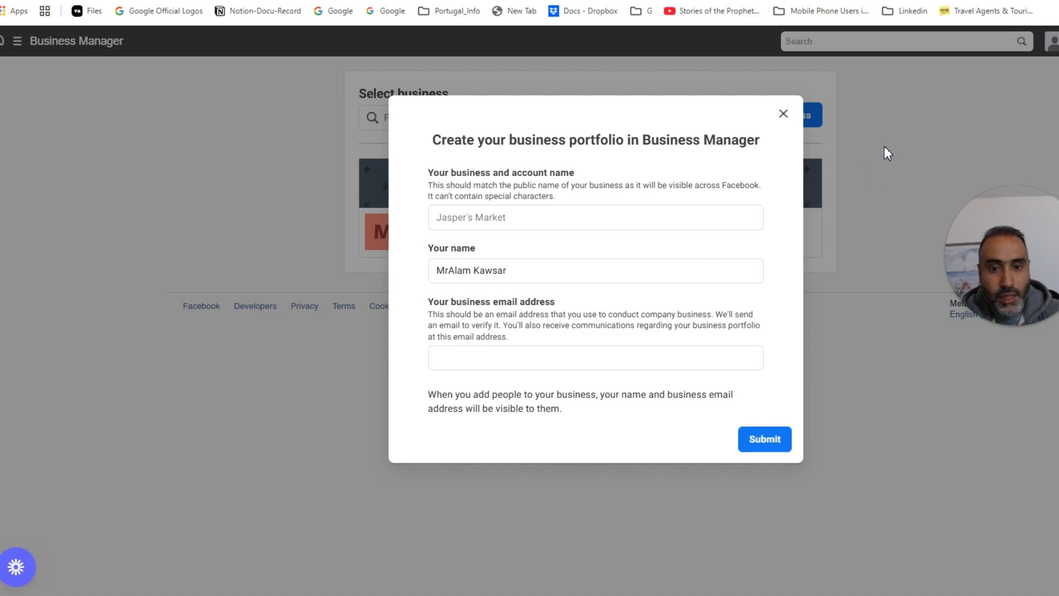
# Step: Name the portfolio 'Trade Scale Demo', drop the title from your name, add the business email, submit
pyautogui.click(505, 221)
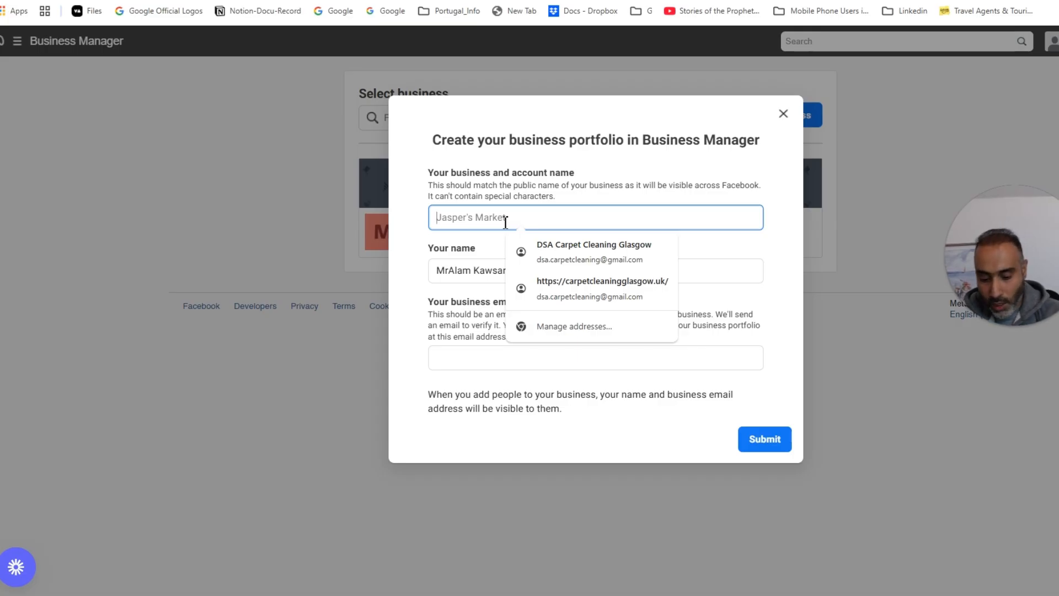
pyautogui.write('T')
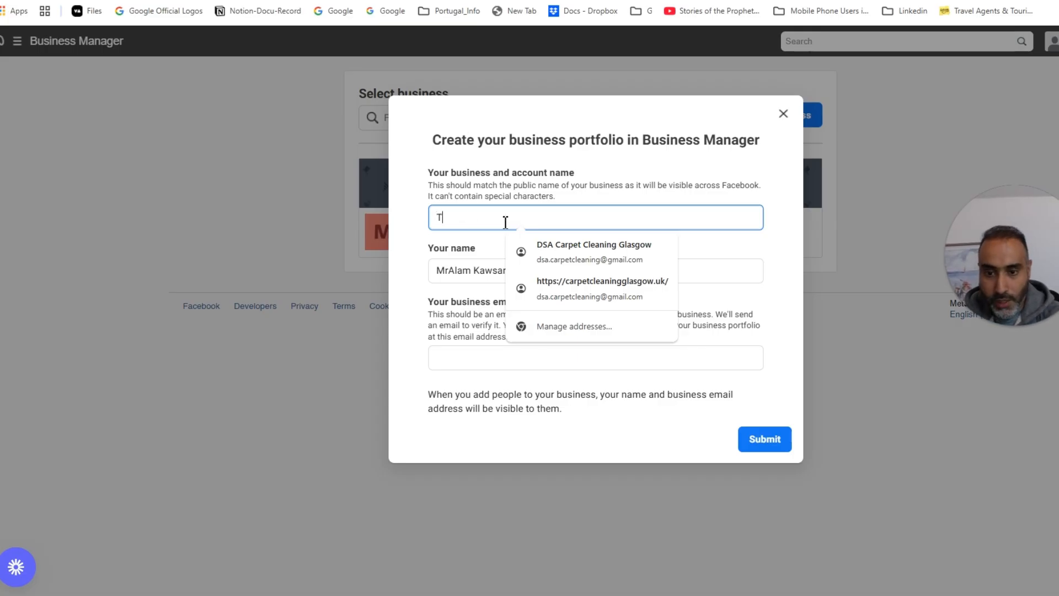
pyautogui.write('rade S')
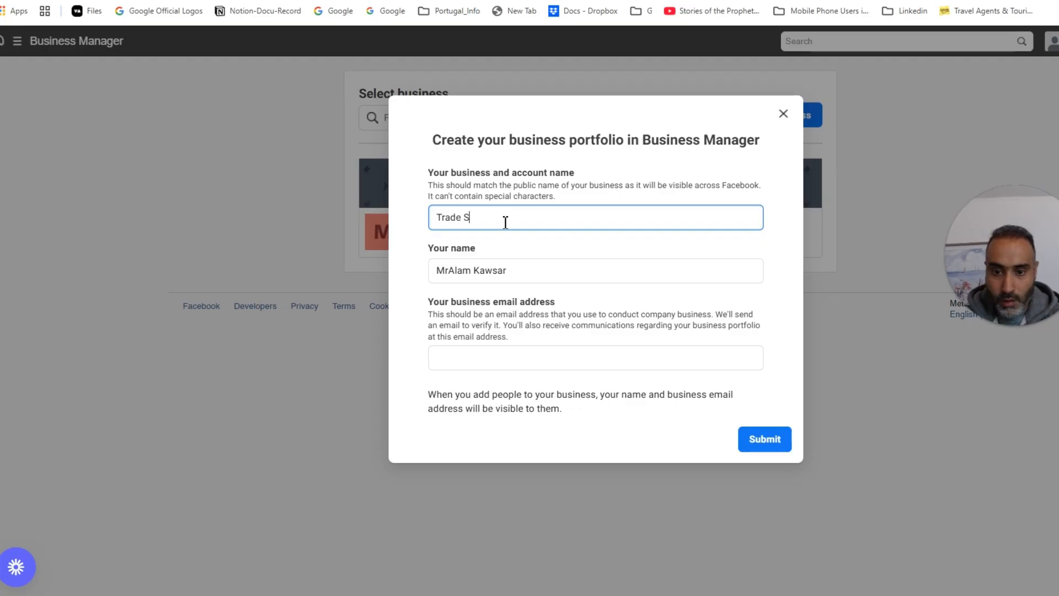
pyautogui.write('cale Demo')
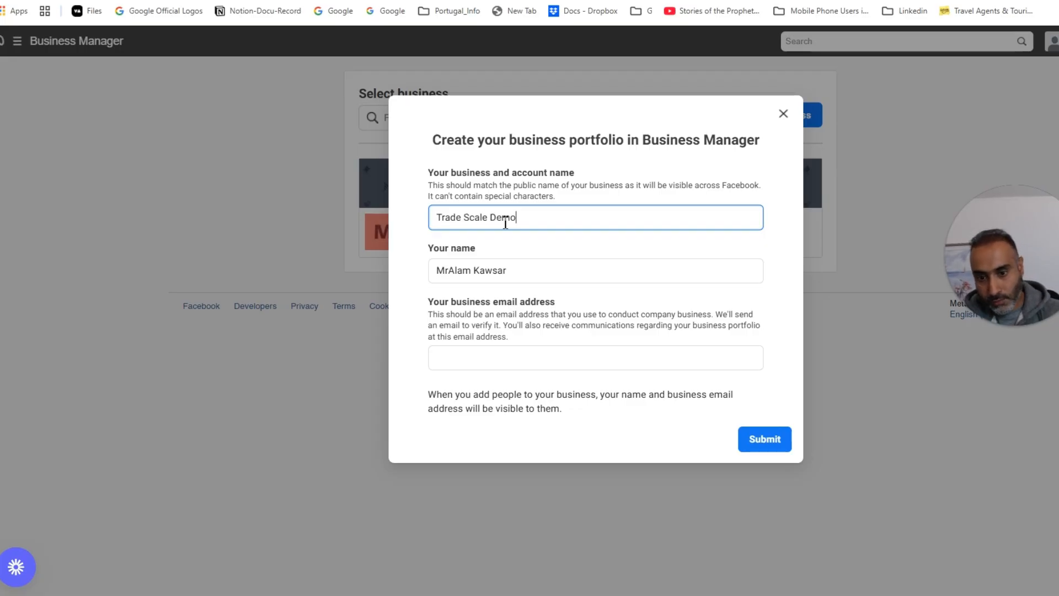
pyautogui.moveTo(448, 271); pyautogui.dragTo(355, 288)
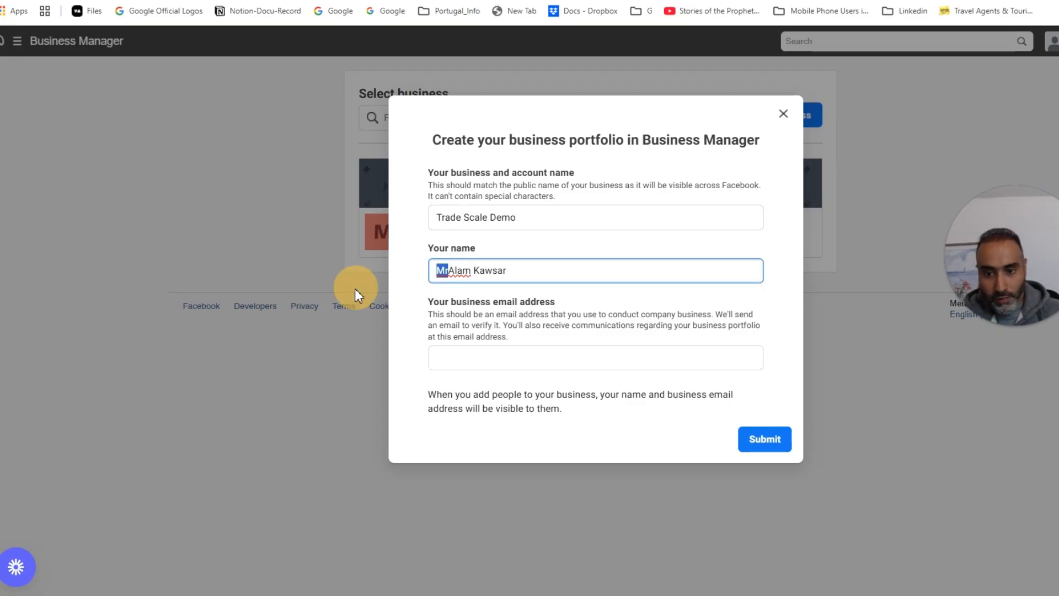
pyautogui.press('BackSpace')
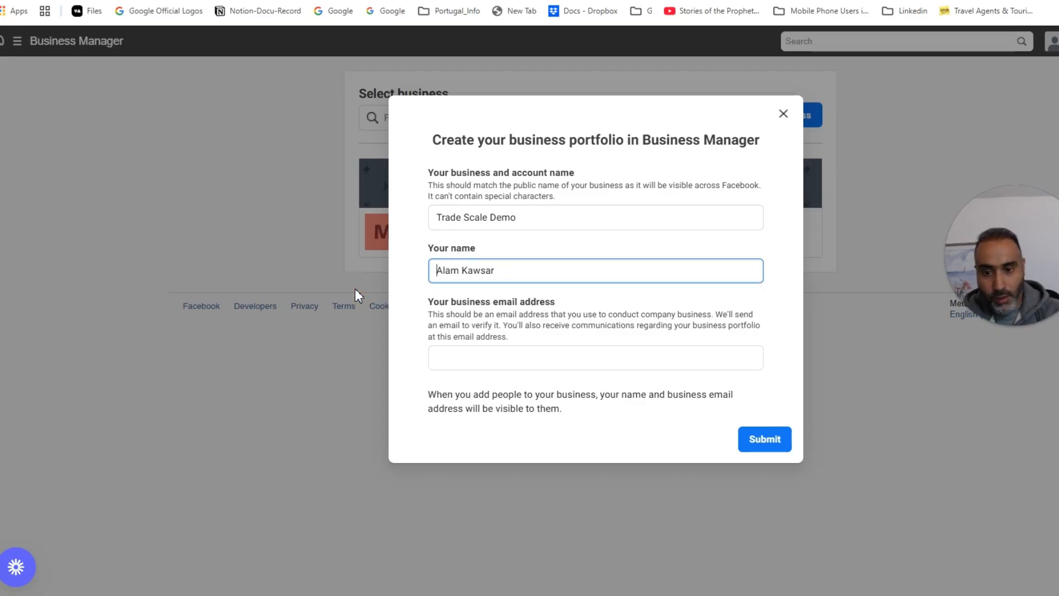
pyautogui.click(475, 354)
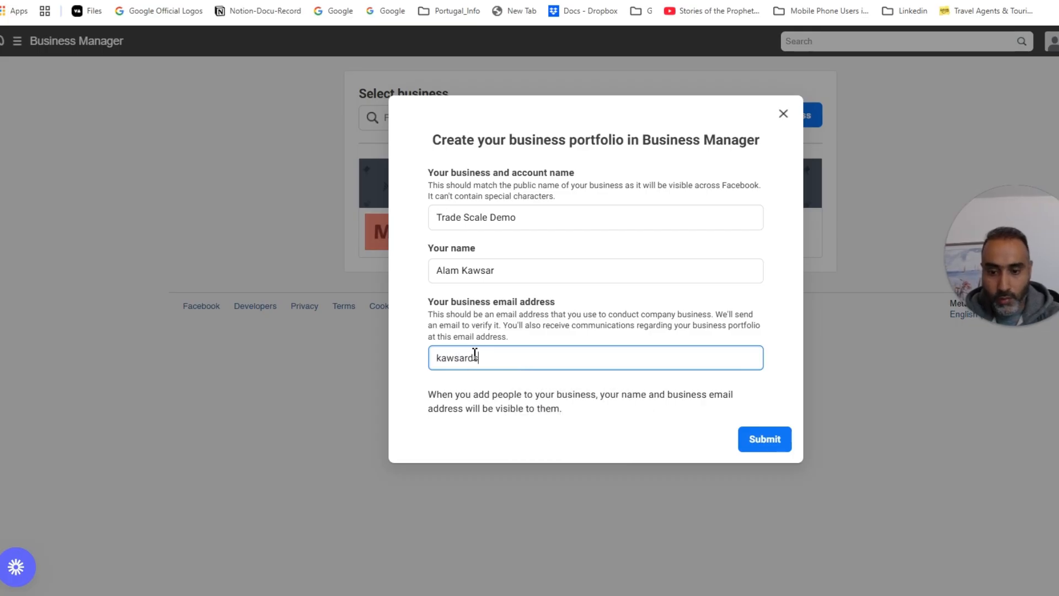
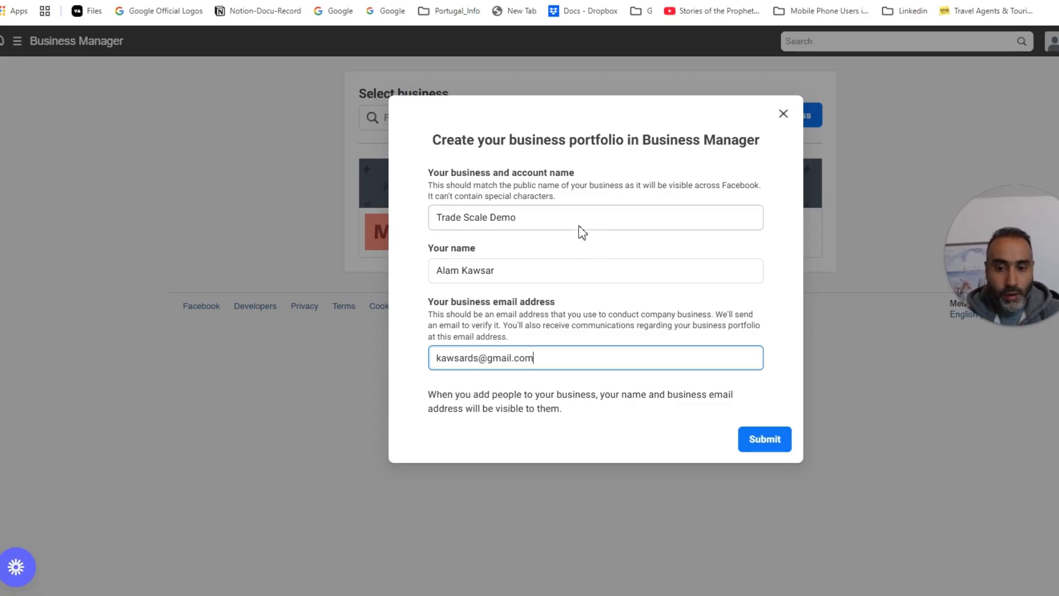
pyautogui.click(763, 445)
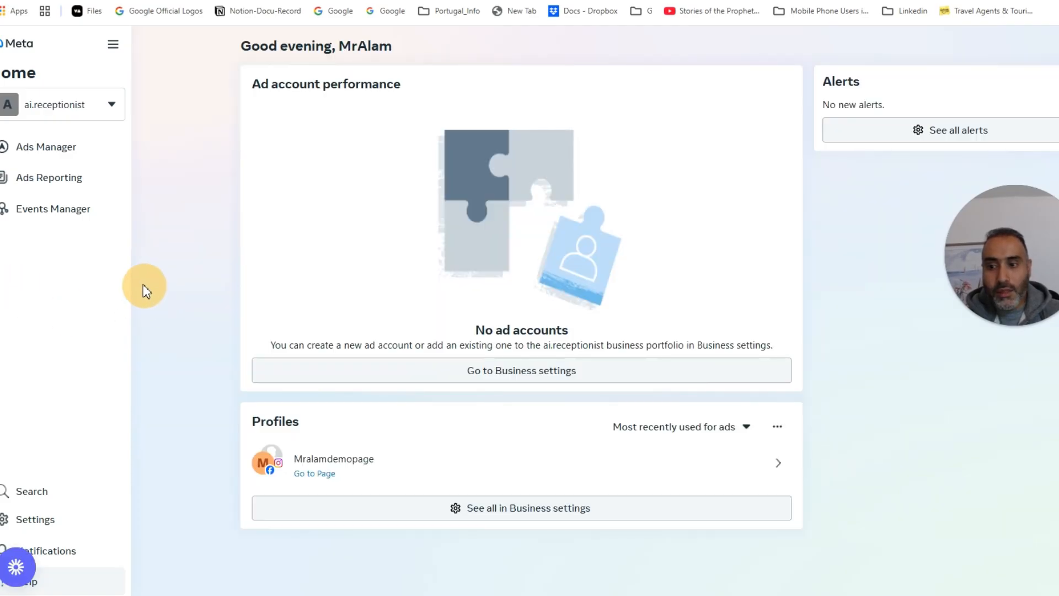
# Step: Open the Trade Scale Demo portfolio's settings from the business portfolio list
pyautogui.click(110, 105)
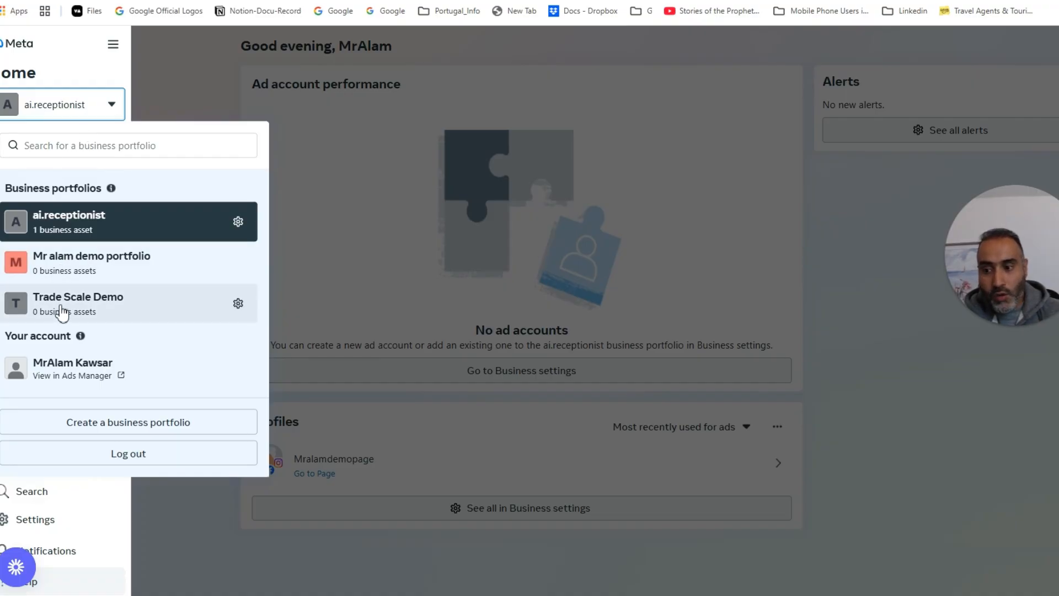
pyautogui.click(239, 305)
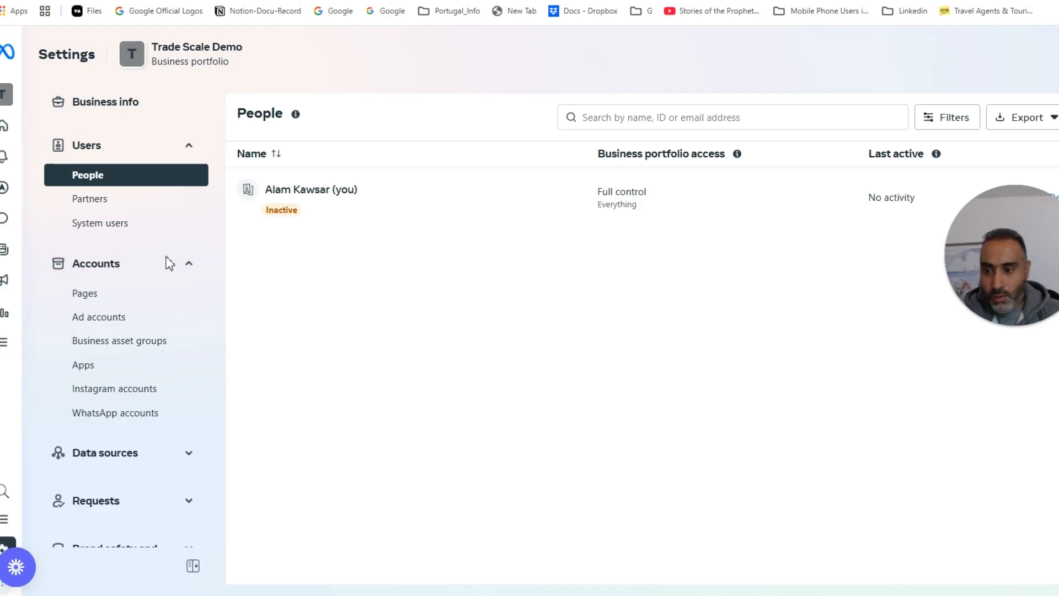
# Step: Check the portfolio's Pages and Ad accounts, then choose Add an existing Facebook Page
pyautogui.click(44, 282)
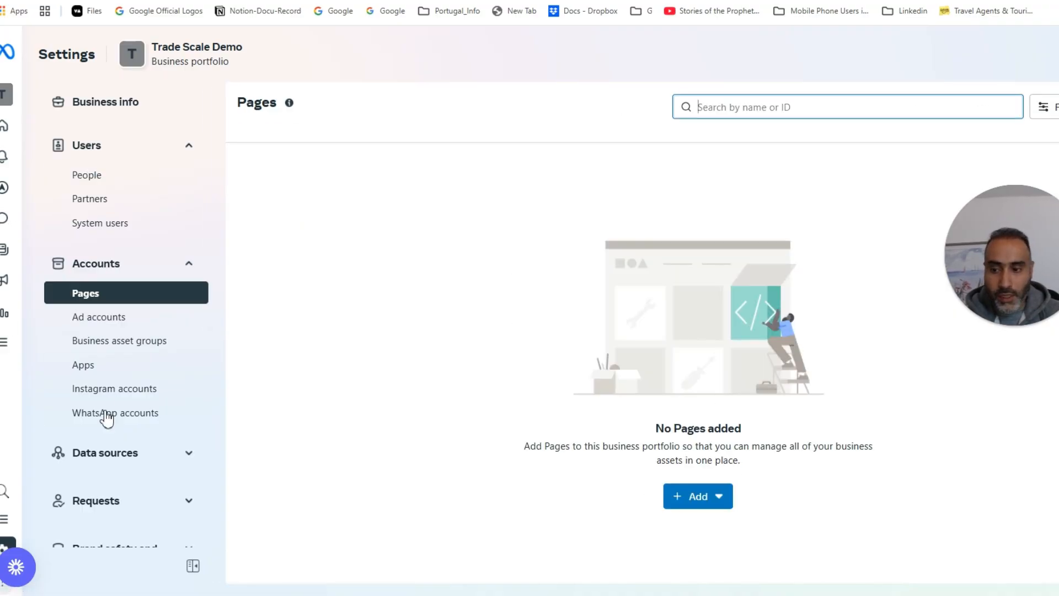
pyautogui.click(104, 317)
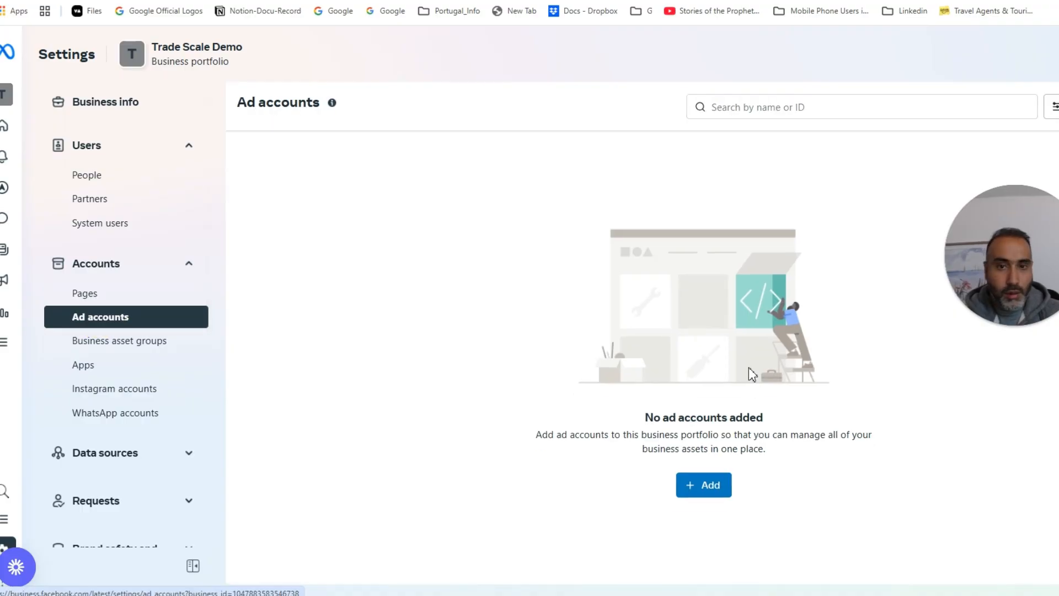
pyautogui.click(94, 294)
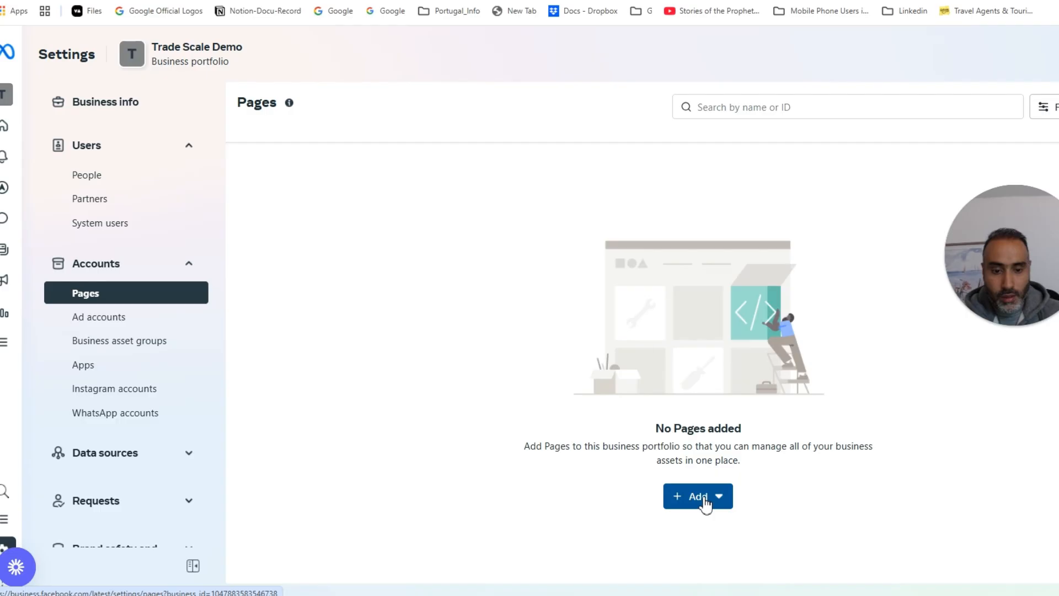
pyautogui.click(705, 505)
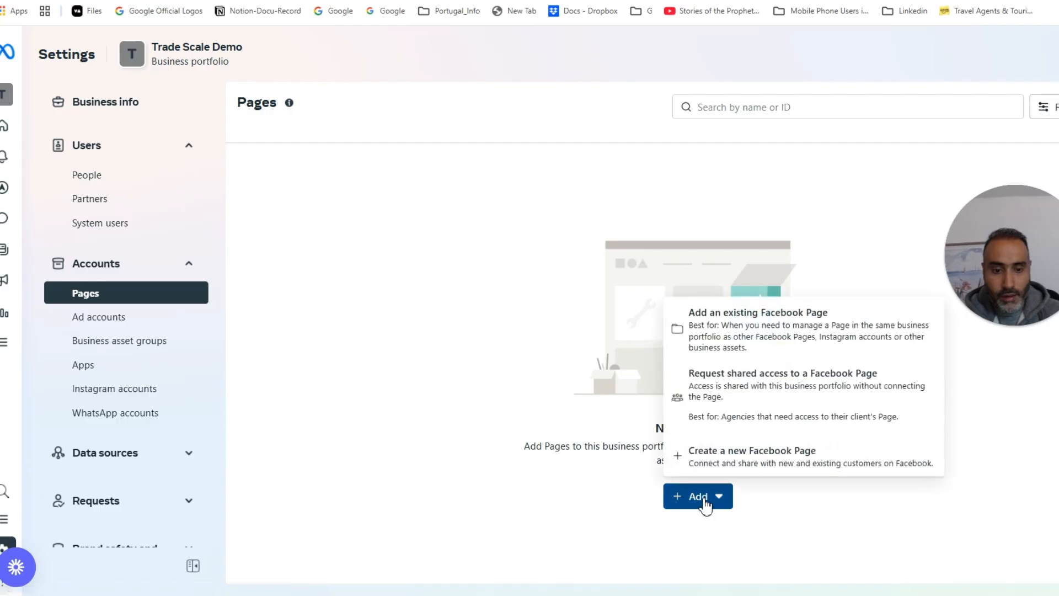
pyautogui.click(817, 326)
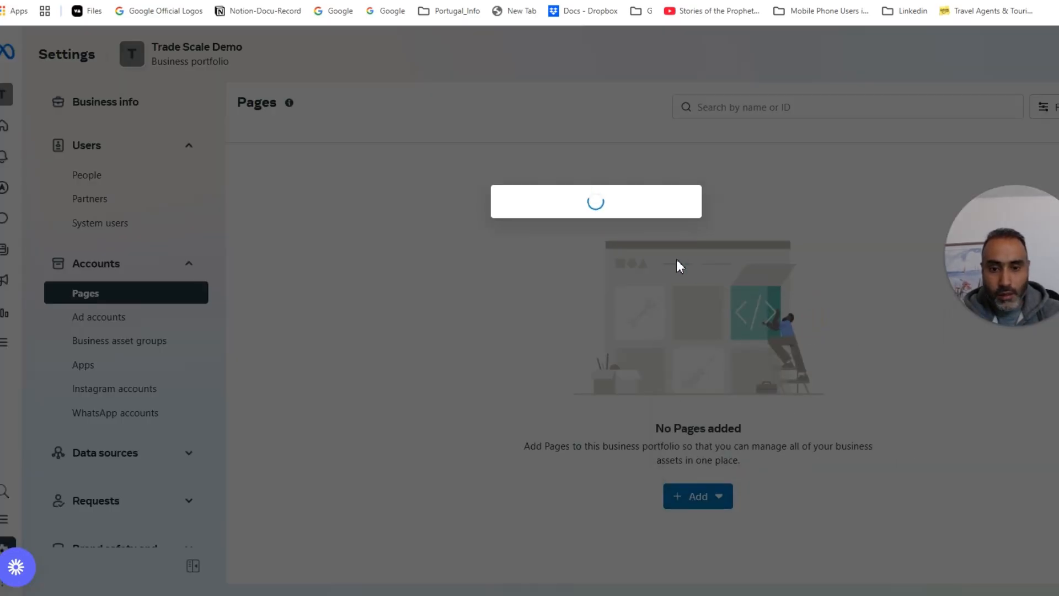
# Step: Paste the demo Page's URL into the Page name or URL field, then cancel that attempt
pyautogui.click(569, 207)
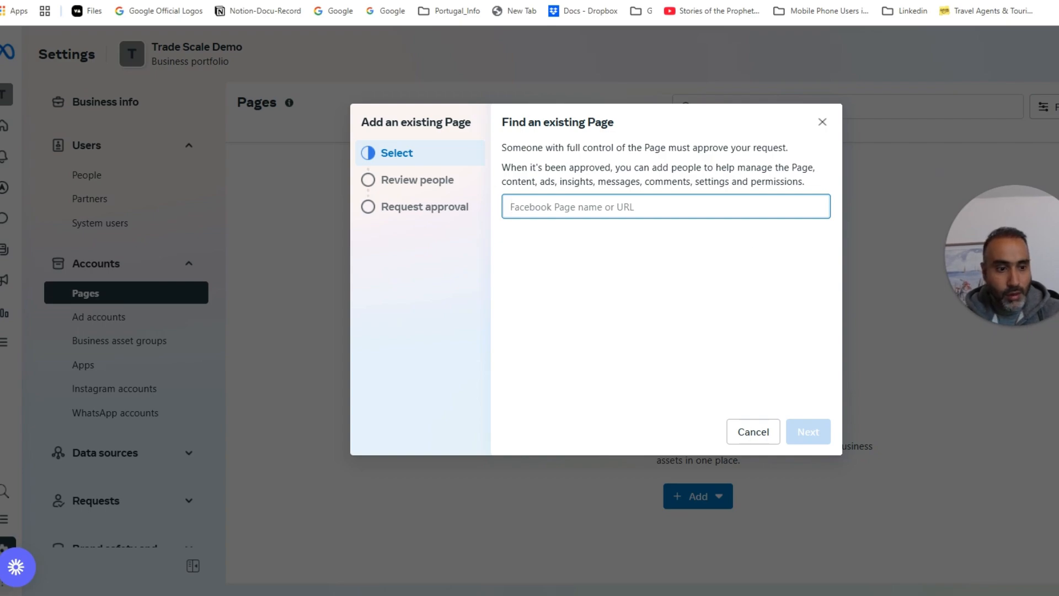
pyautogui.click(671, 357)
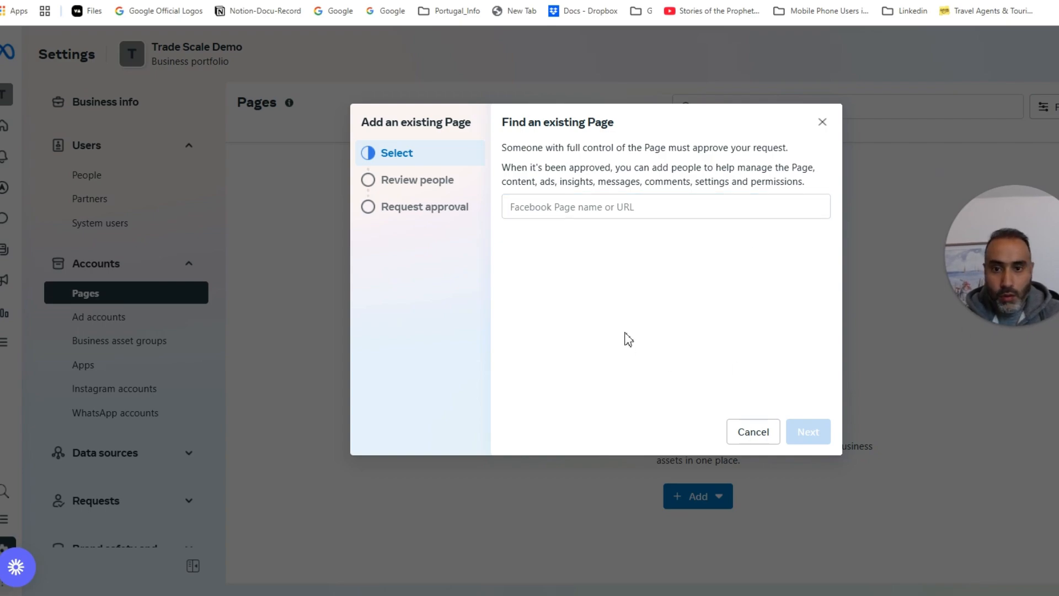
pyautogui.click(564, 208)
pyautogui.hotkey('ctrl', 'v')
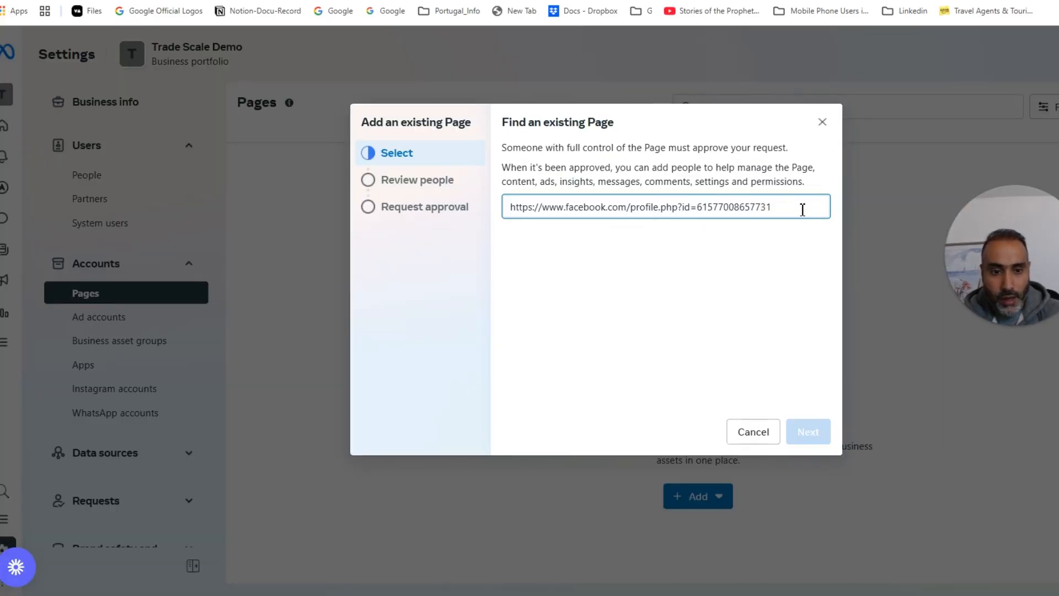
pyautogui.moveTo(798, 209); pyautogui.dragTo(297, 224)
pyautogui.hotkey('ctrl', 'v')
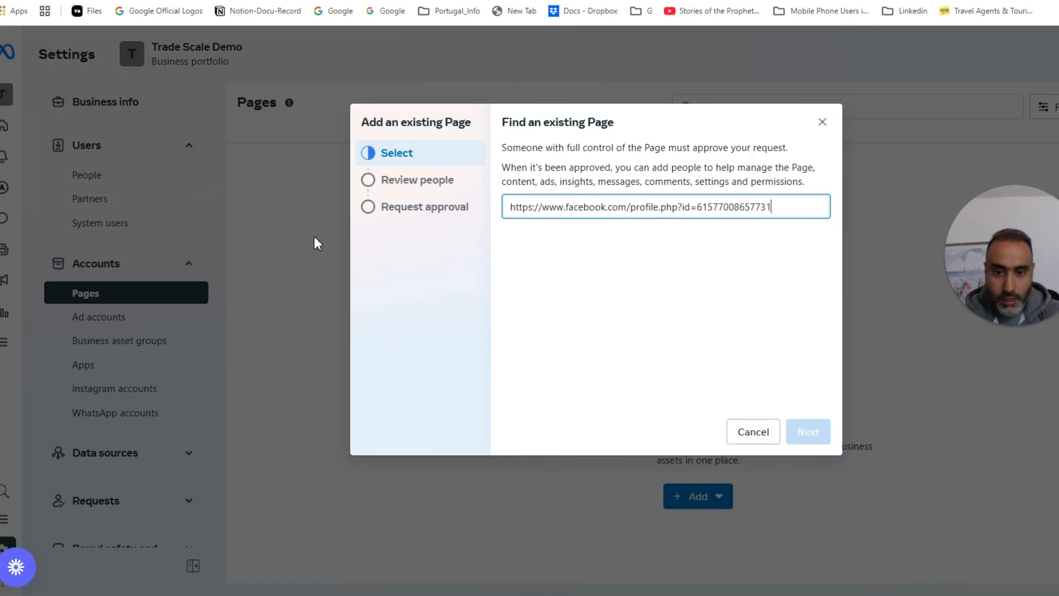
pyautogui.click(688, 307)
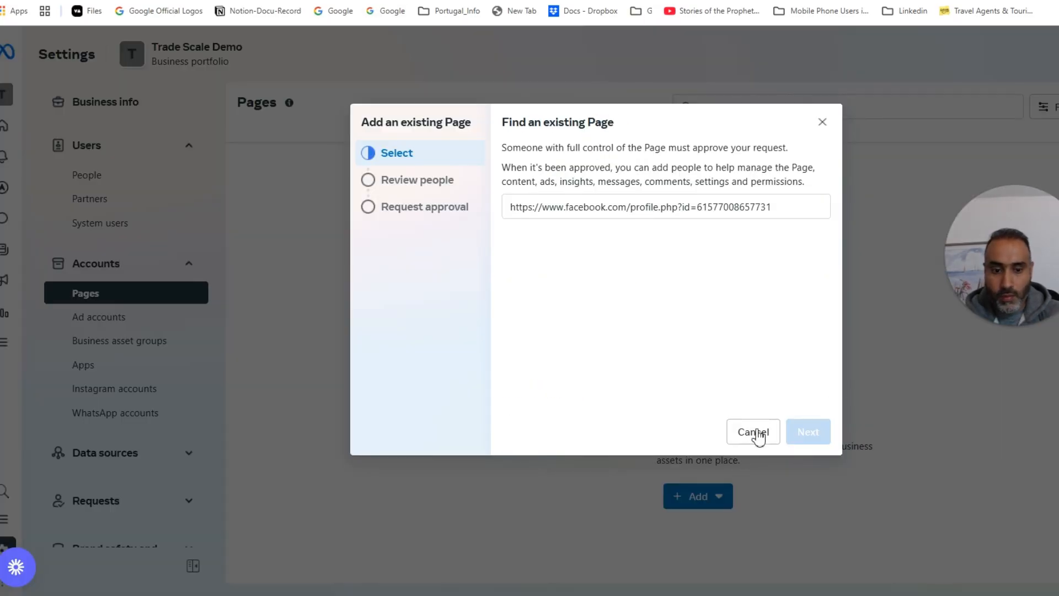
pyautogui.click(752, 431)
# Step: Restart adding an existing Page, paste the URL and pick the matching demo Page suggestion
pyautogui.click(708, 499)
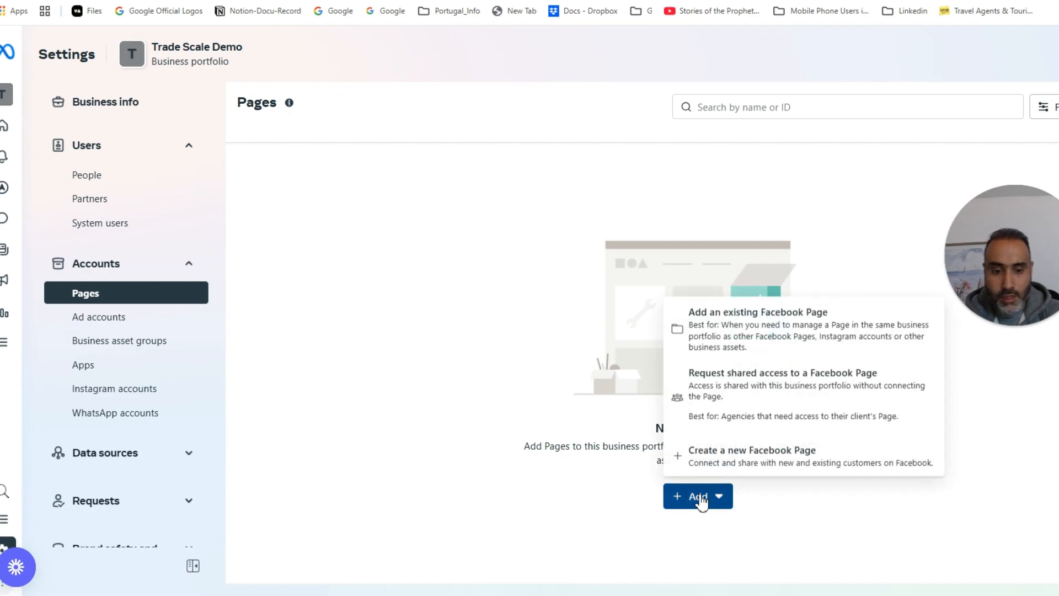
pyautogui.click(759, 319)
pyautogui.click(569, 199)
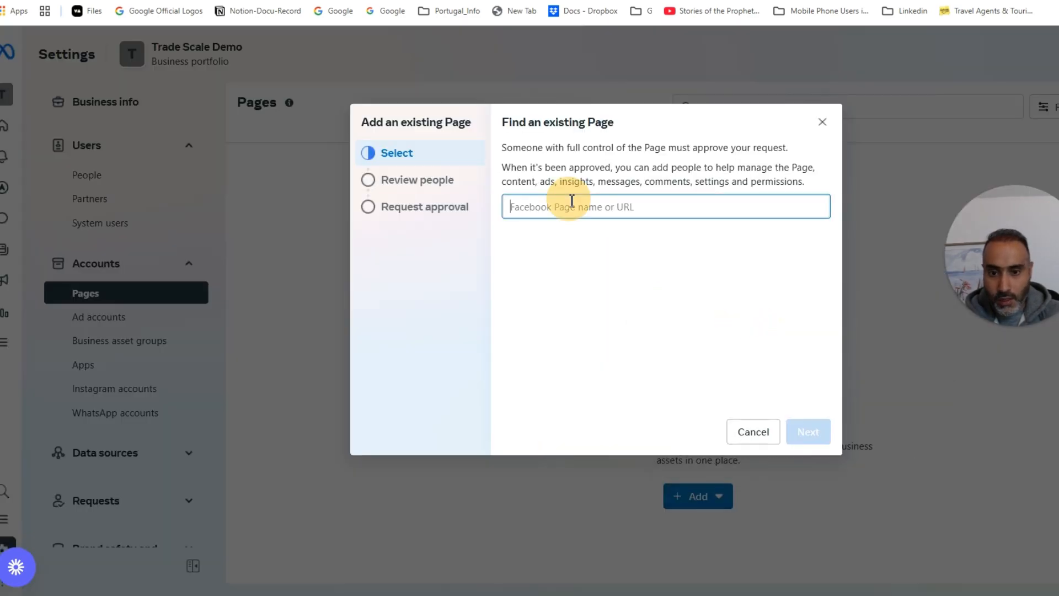
pyautogui.hotkey('ctrl', 'v')
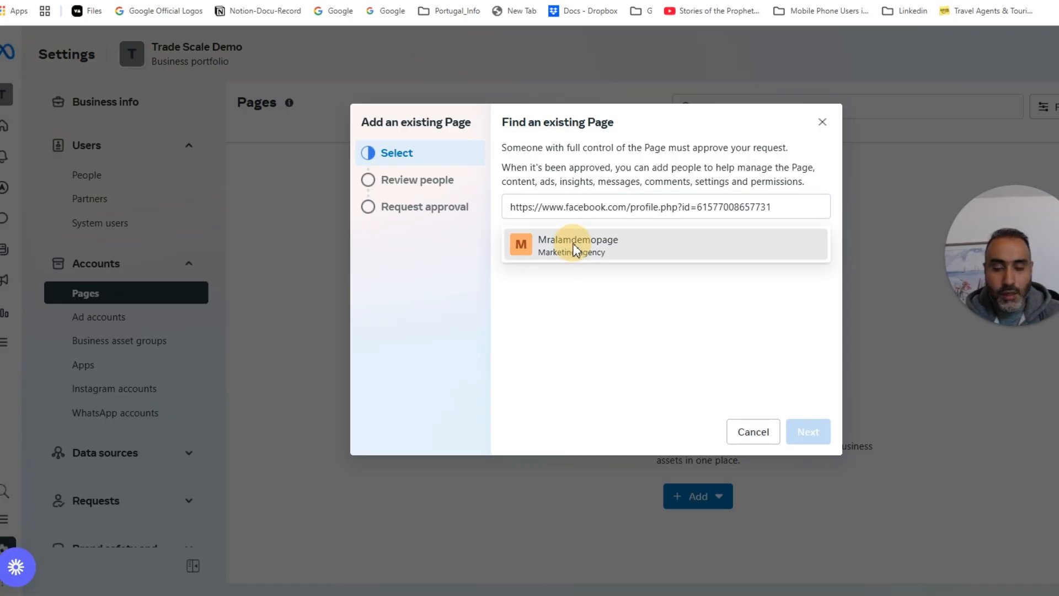
pyautogui.click(575, 243)
pyautogui.moveTo(527, 331); pyautogui.dragTo(608, 326)
pyautogui.click(651, 326)
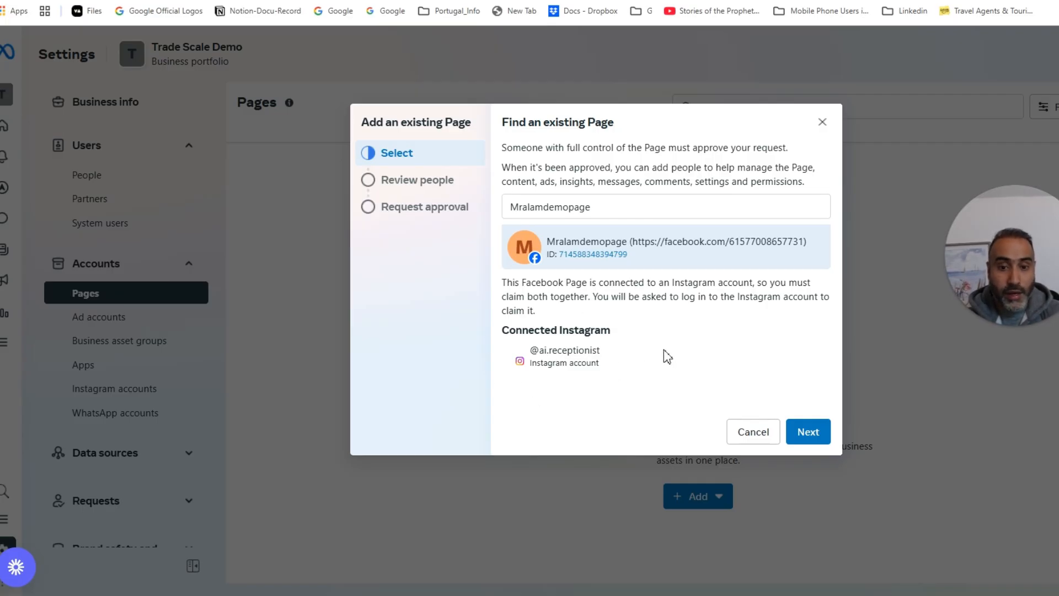
# Step: Continue past the Page access review, agree to the terms and submit 'Add Page and Instagram'
pyautogui.click(807, 432)
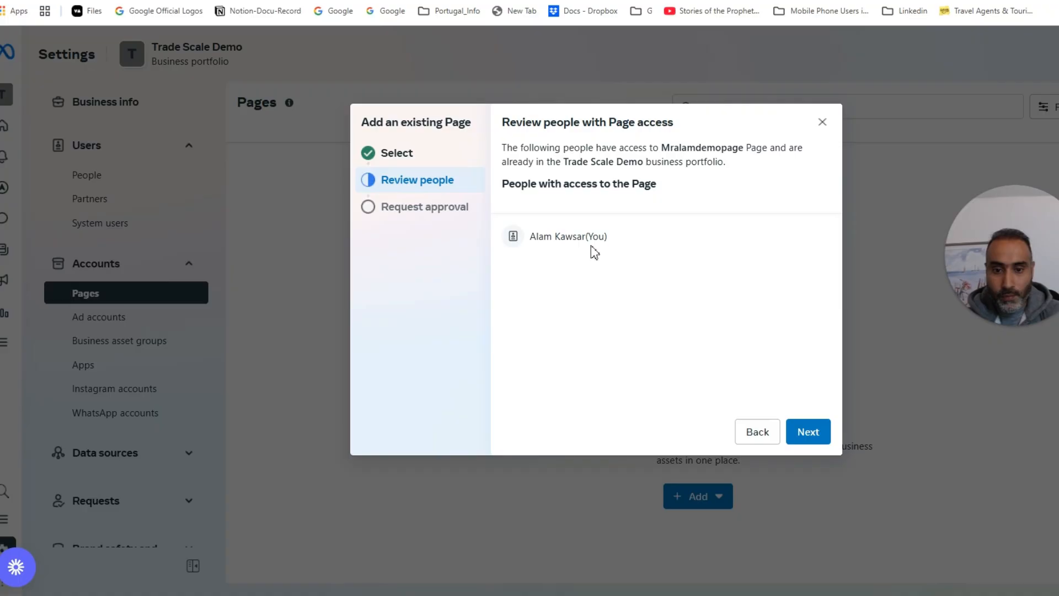
pyautogui.click(807, 432)
pyautogui.scroll(-1, 712, 350)
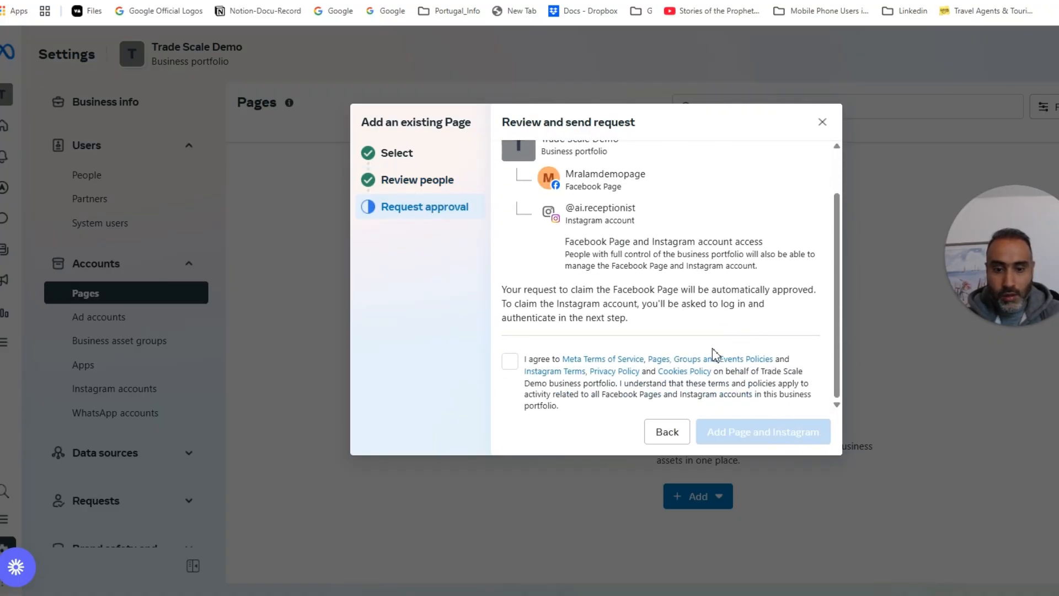
pyautogui.click(510, 362)
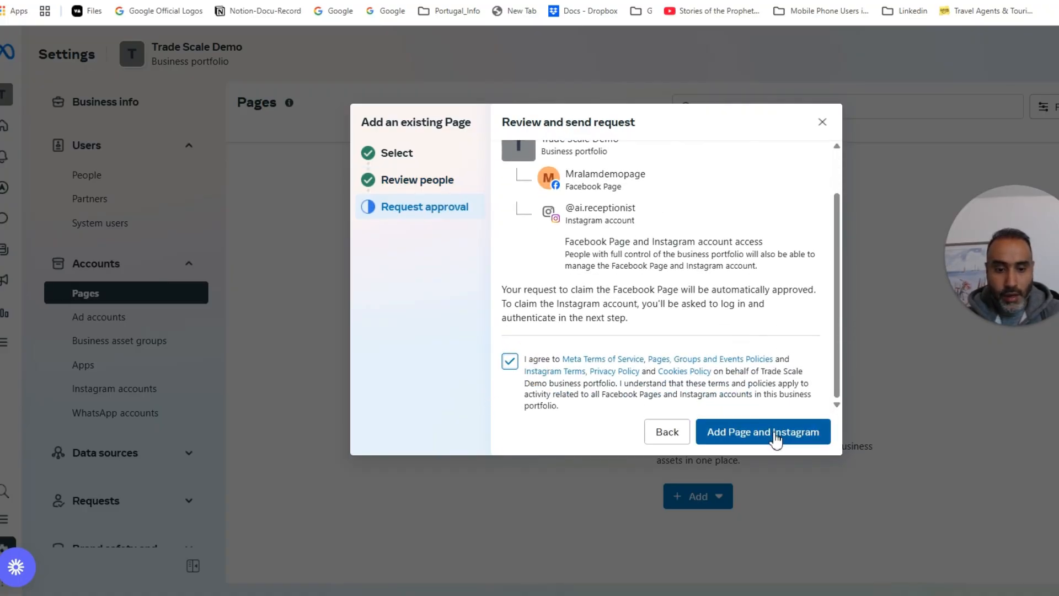
pyautogui.click(794, 434)
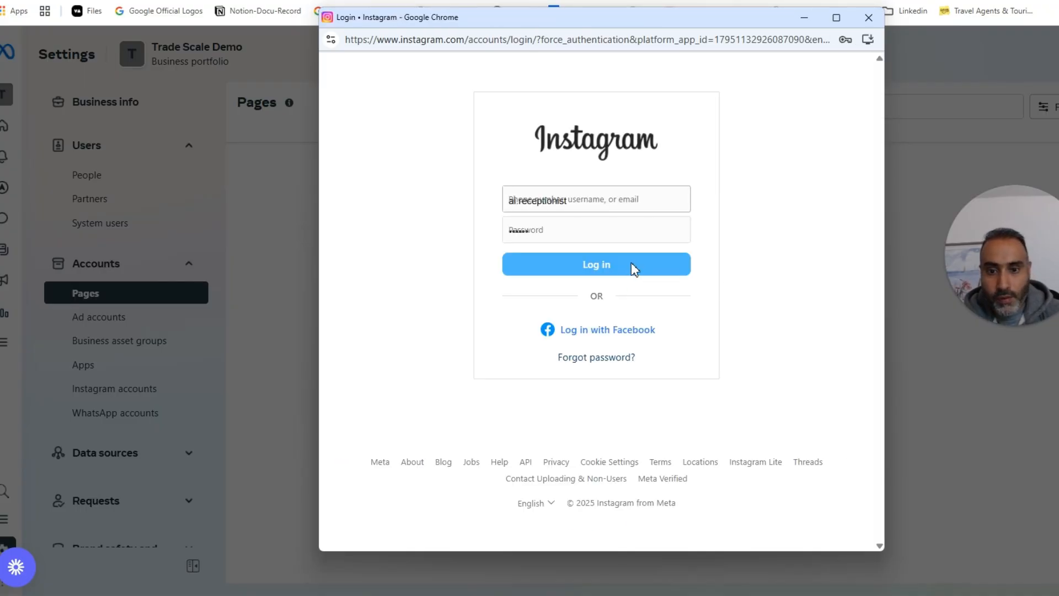
# Step: Re-enter the Instagram account password, log in, save login info and authorise the account
pyautogui.click(574, 232)
pyautogui.moveTo(568, 238); pyautogui.dragTo(387, 255)
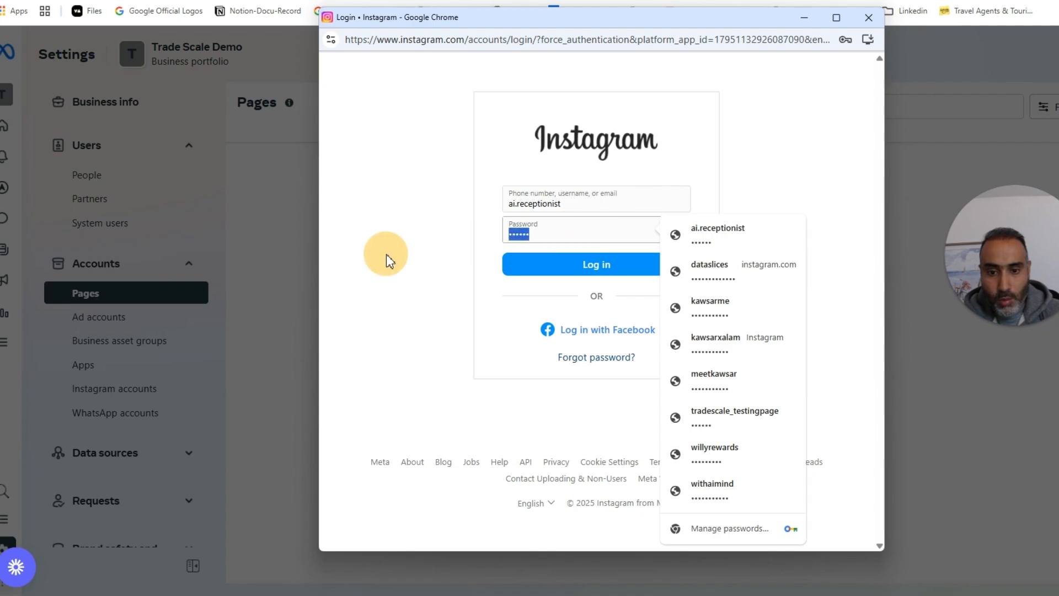
pyautogui.write('•')
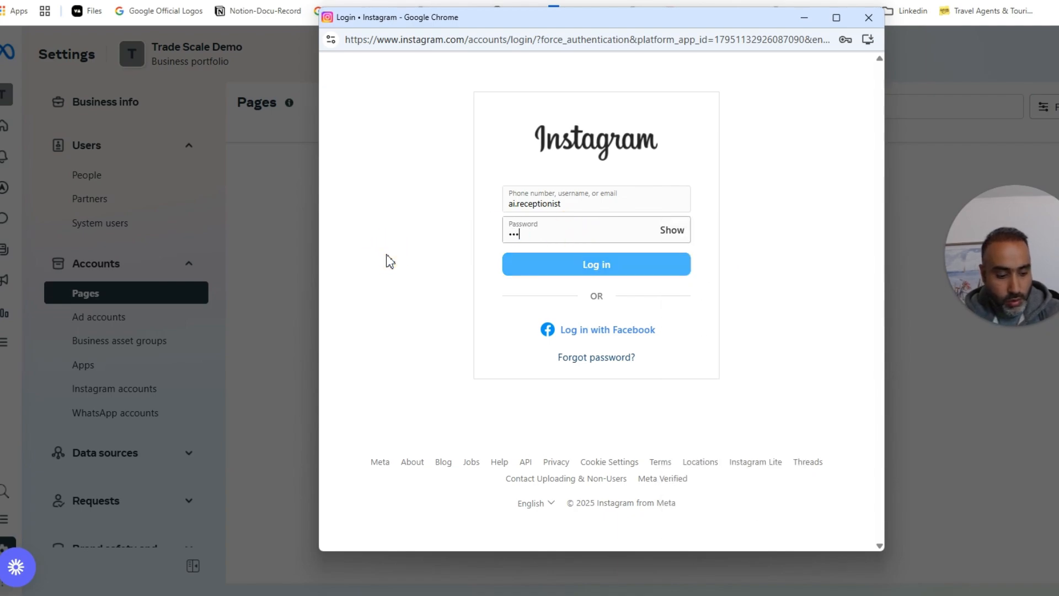
pyautogui.write('•')
pyautogui.click(574, 266)
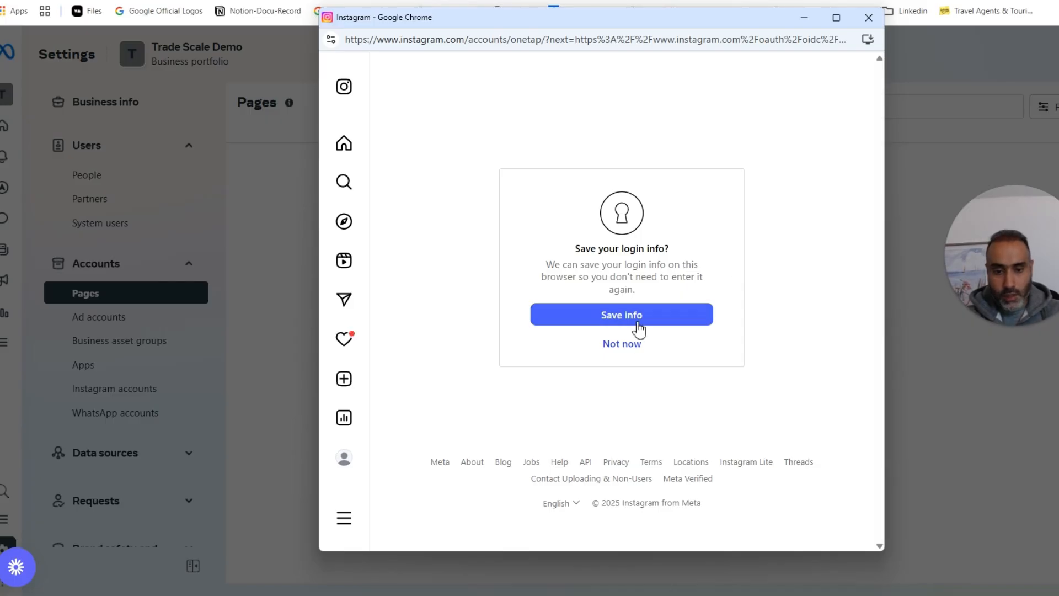
pyautogui.click(651, 311)
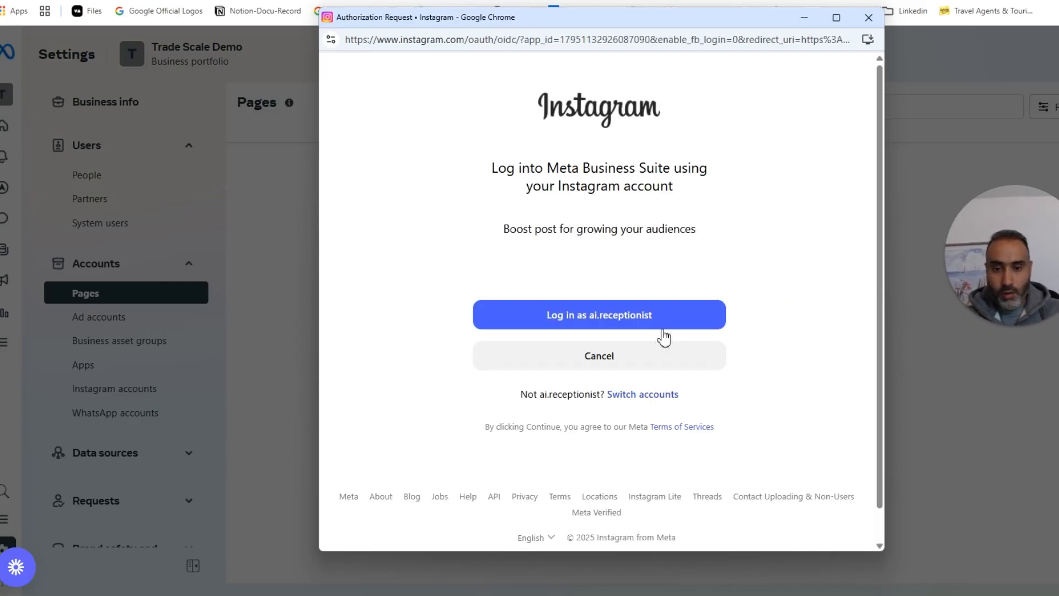
pyautogui.click(655, 314)
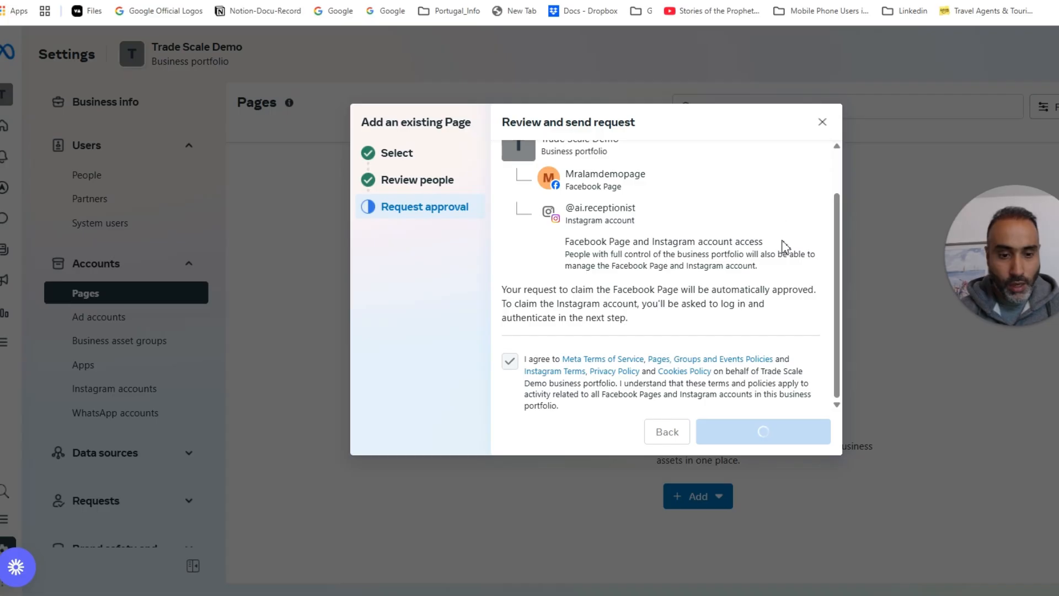
# Step: Close the dialog, reload Pages to confirm the demo Page is listed, then go to Ad accounts
pyautogui.click(826, 124)
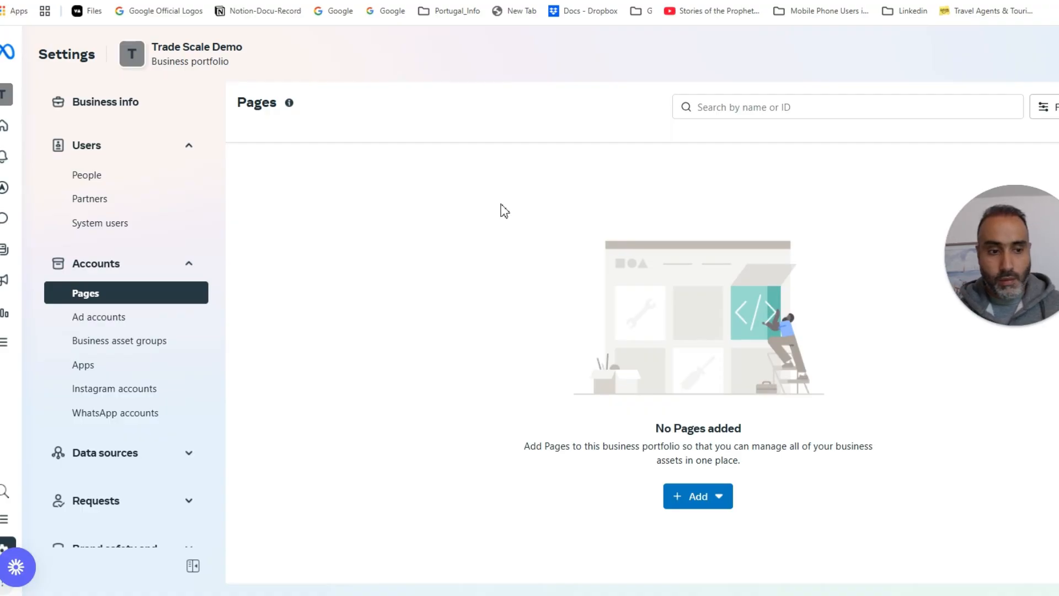
pyautogui.press('F5')
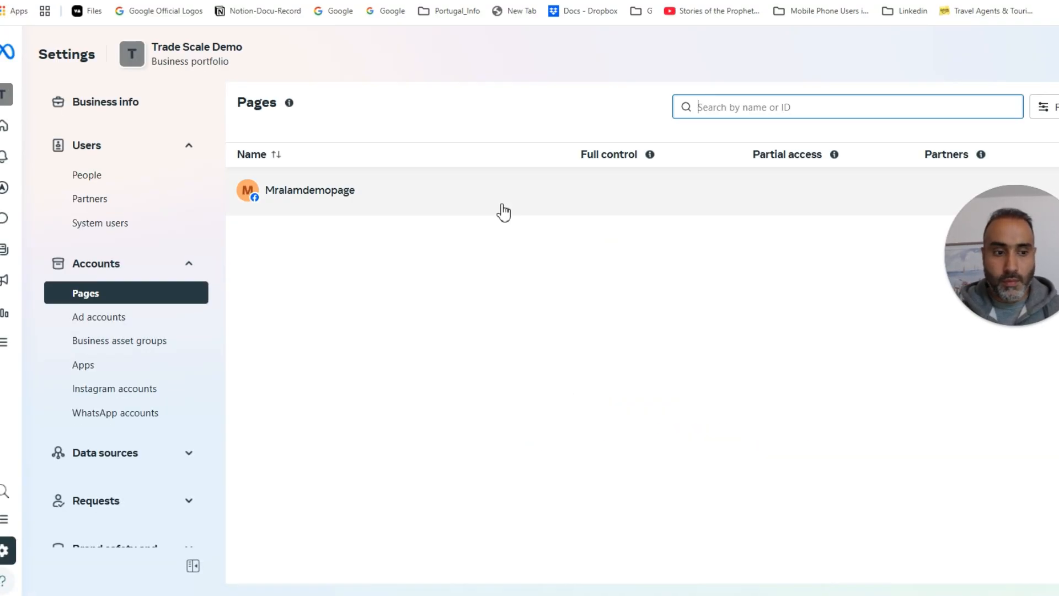
pyautogui.click(503, 212)
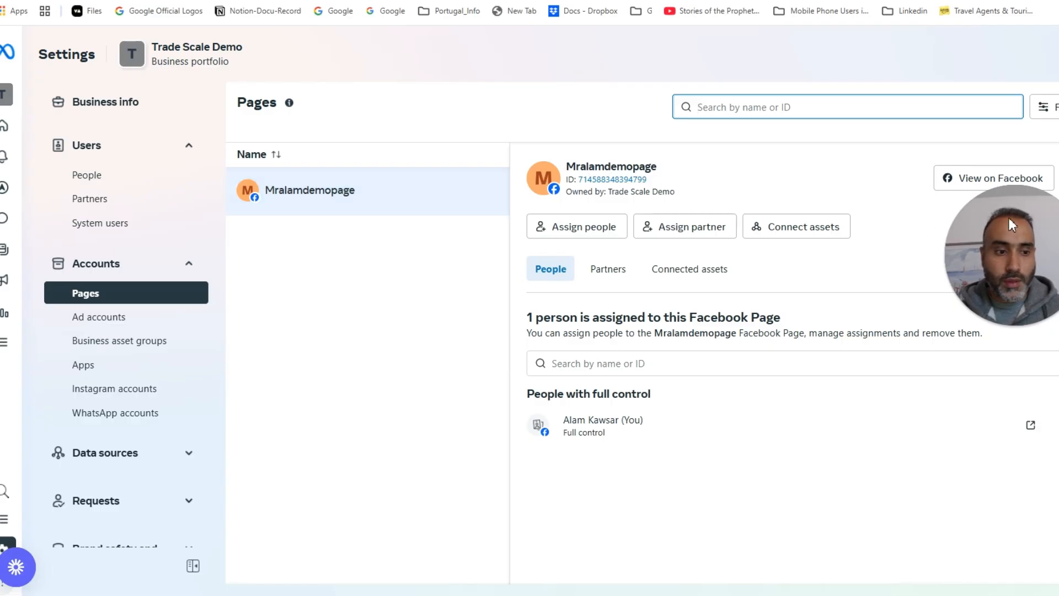
pyautogui.moveTo(1010, 219); pyautogui.dragTo(989, 247)
pyautogui.click(128, 151)
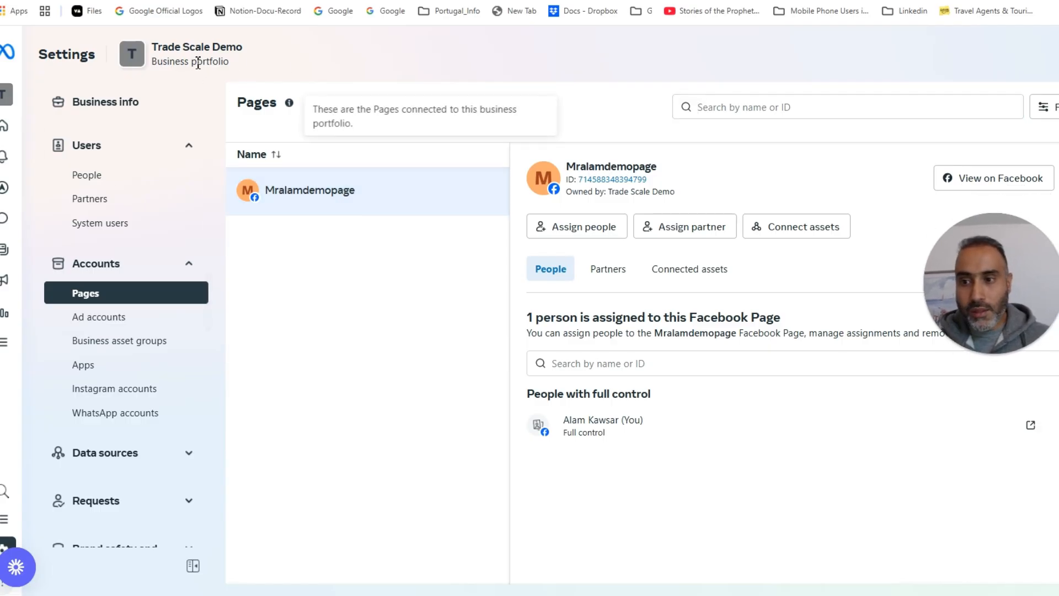
pyautogui.moveTo(159, 48)
pyautogui.mouseDown()
pyautogui.moveTo(255, 38)
pyautogui.moveTo(247, 55)
pyautogui.moveTo(189, 40)
pyautogui.moveTo(147, 52)
pyautogui.mouseUp()
pyautogui.click(224, 75)
pyautogui.click(402, 67)
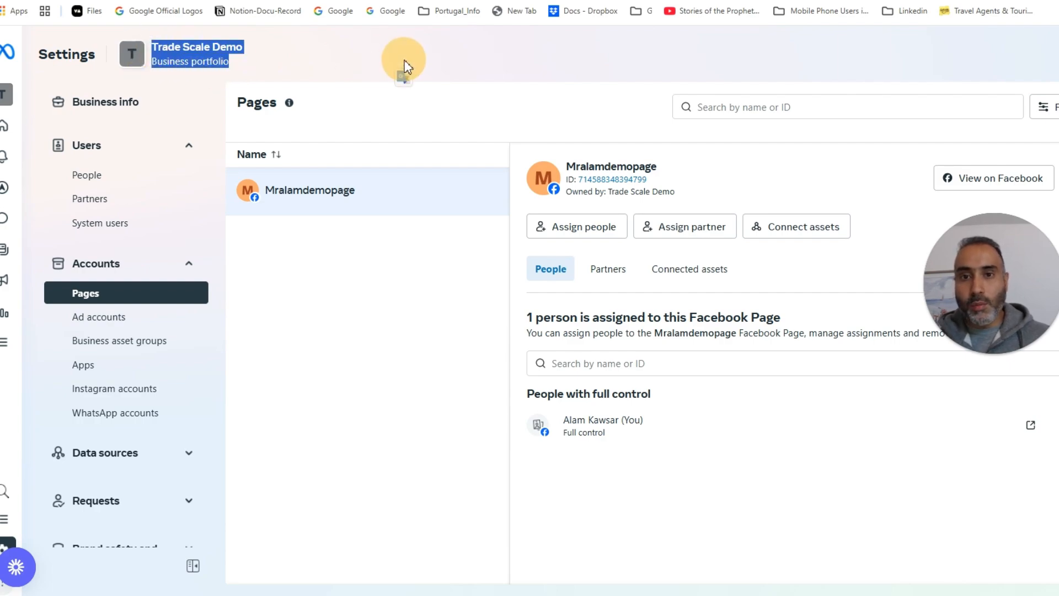
pyautogui.click(115, 318)
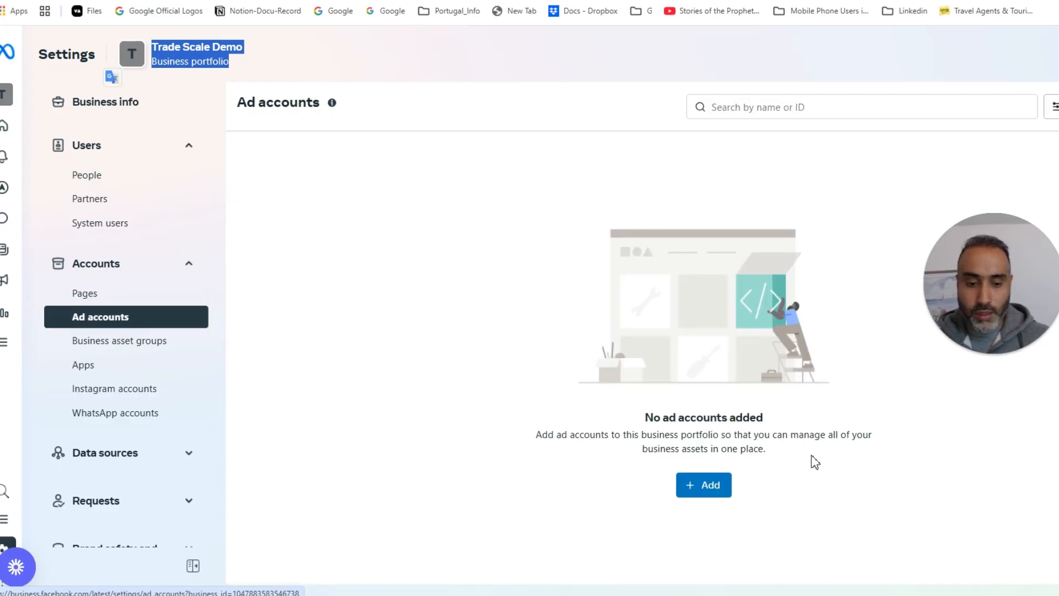
# Step: Start creating a new ad account named 'YT Demo'
pyautogui.click(710, 484)
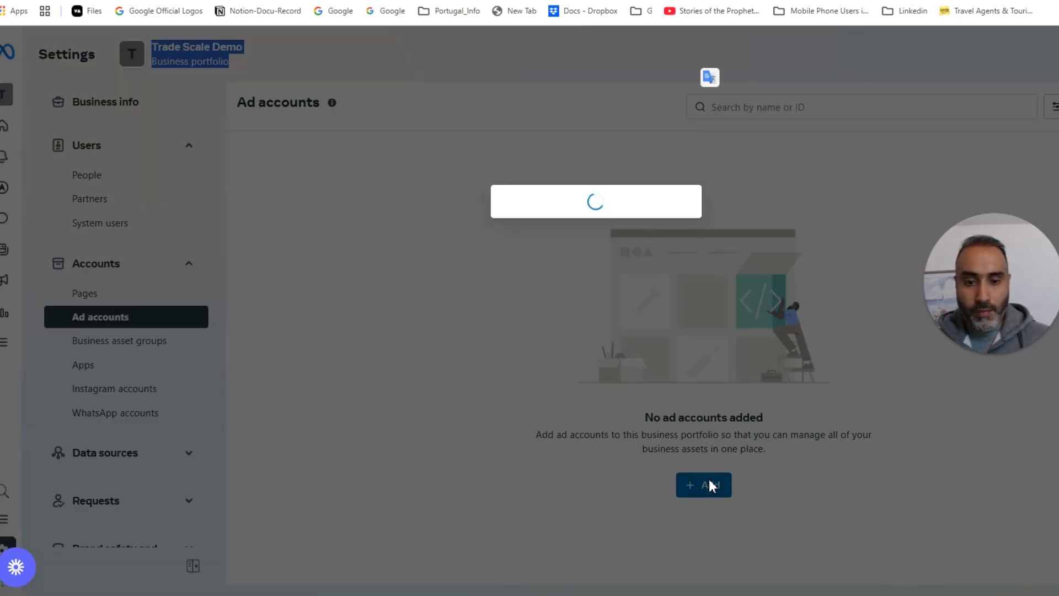
pyautogui.click(501, 209)
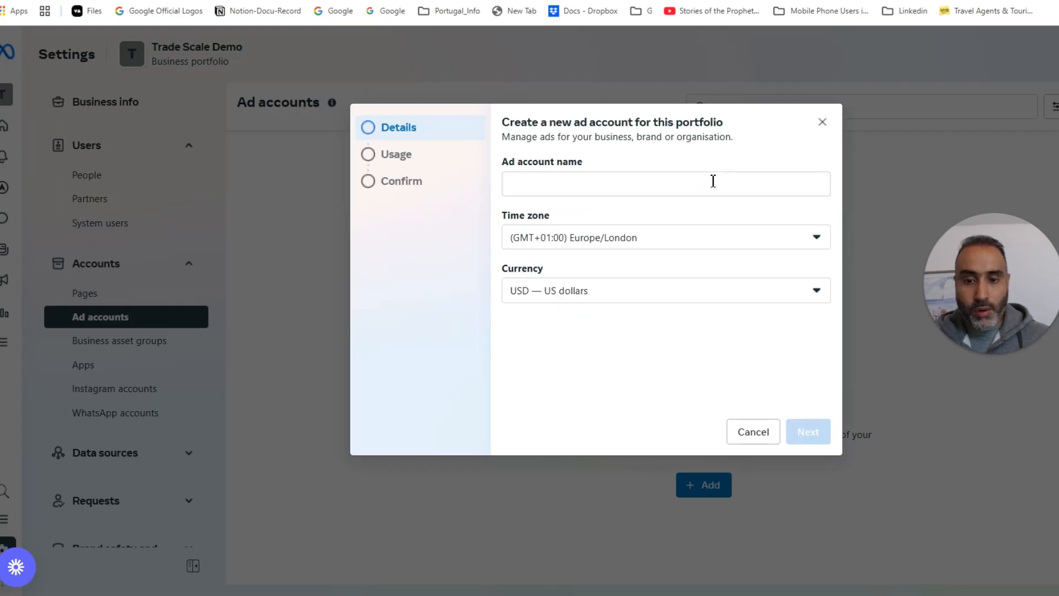
pyautogui.click(648, 187)
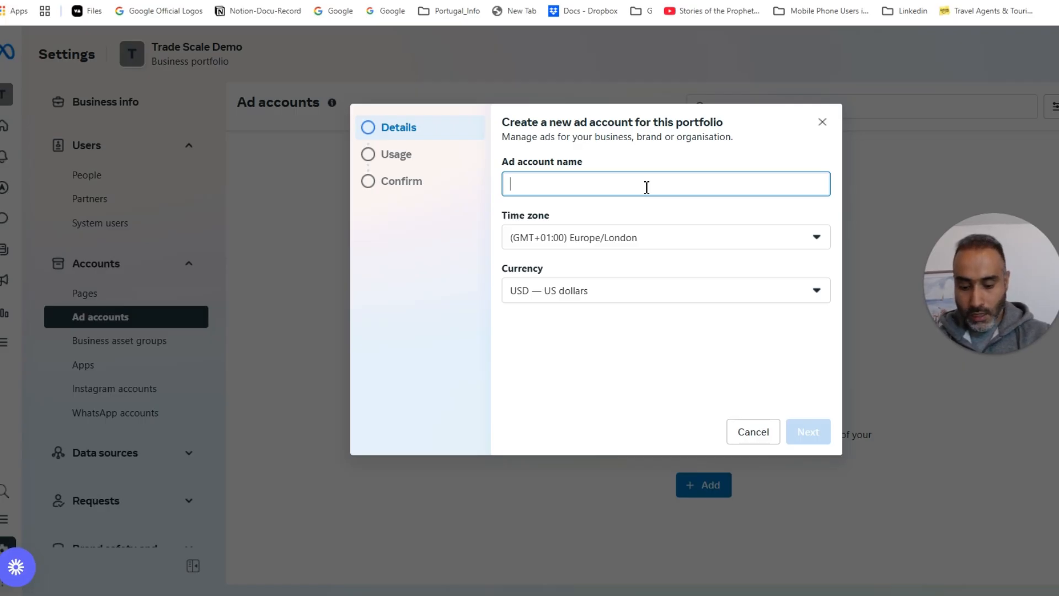
pyautogui.write('YT Demo')
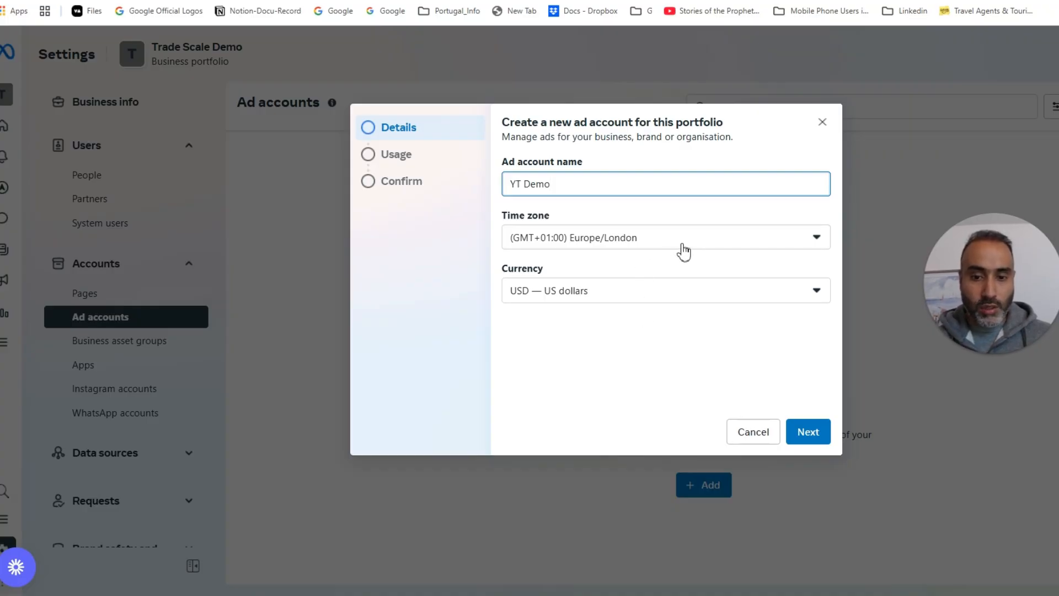
# Step: Set the new ad account's currency to GBP — British Pound Sterling
pyautogui.click(587, 292)
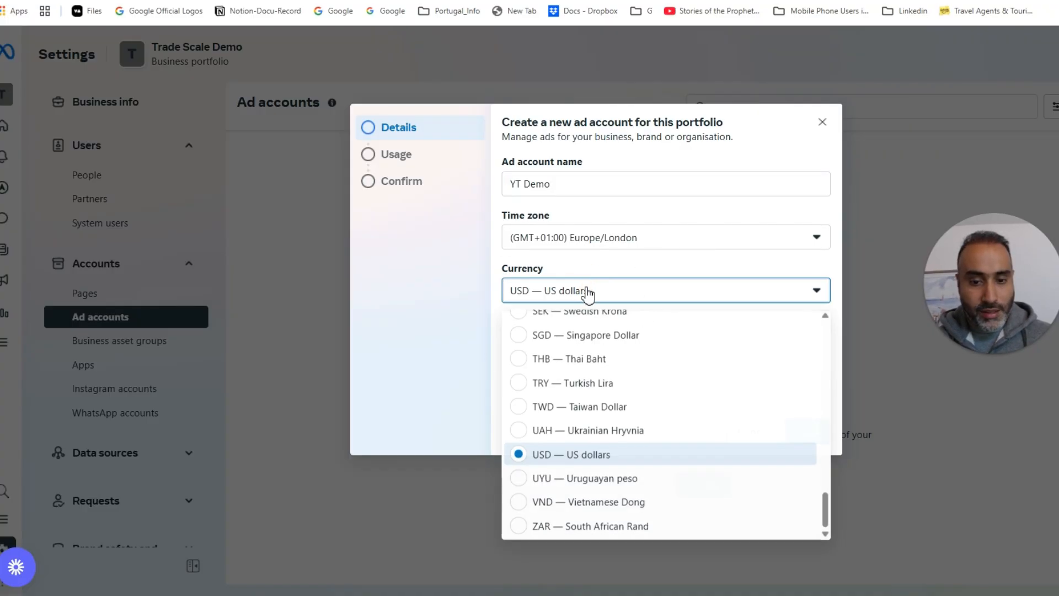
pyautogui.scroll(3, 700, 395)
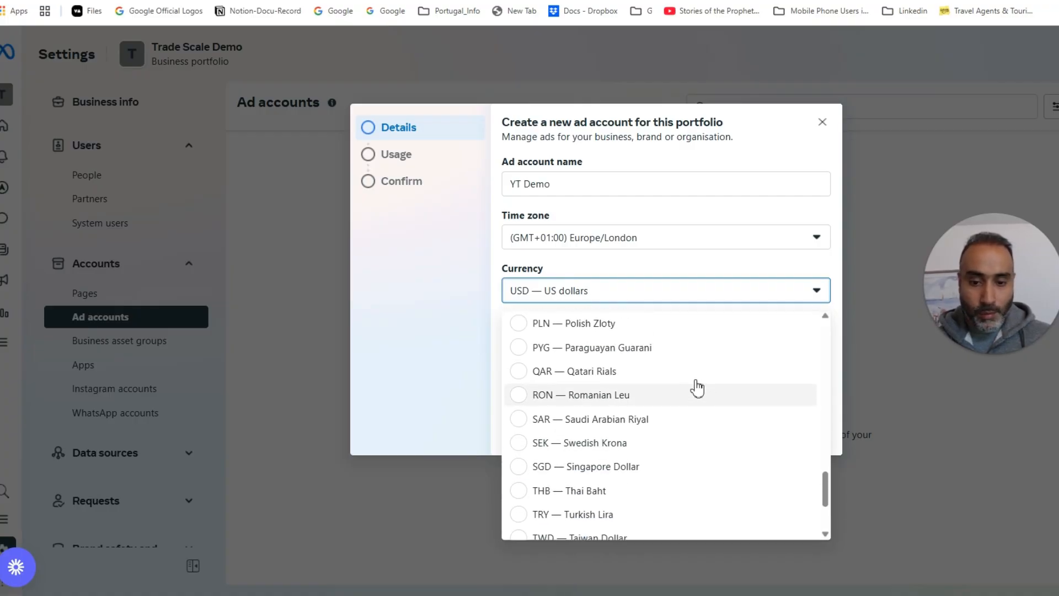
pyautogui.scroll(8, 691, 359)
pyautogui.scroll(-12, 690, 357)
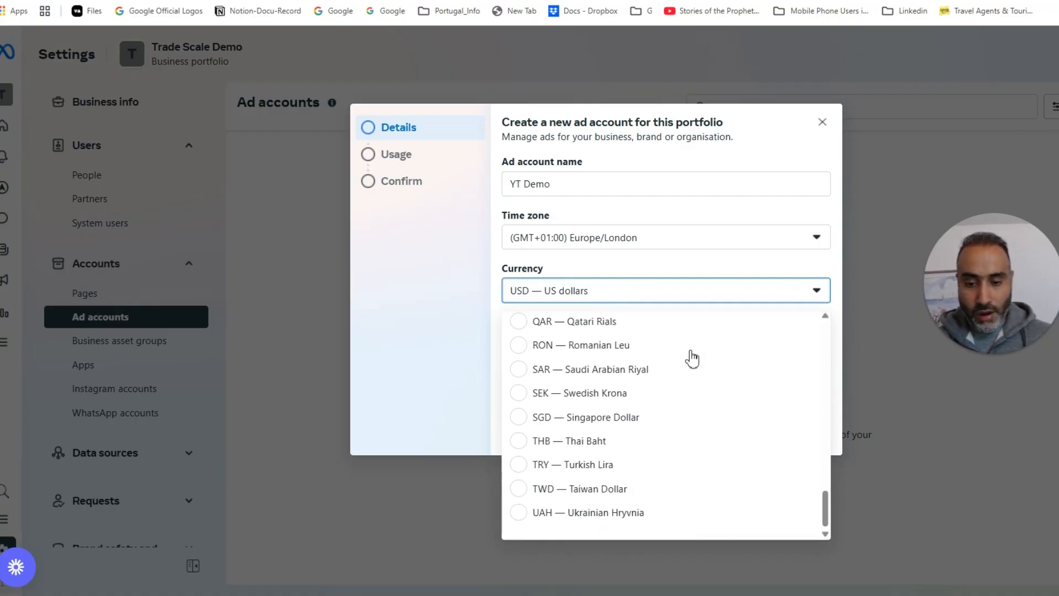
pyautogui.scroll(15, 690, 362)
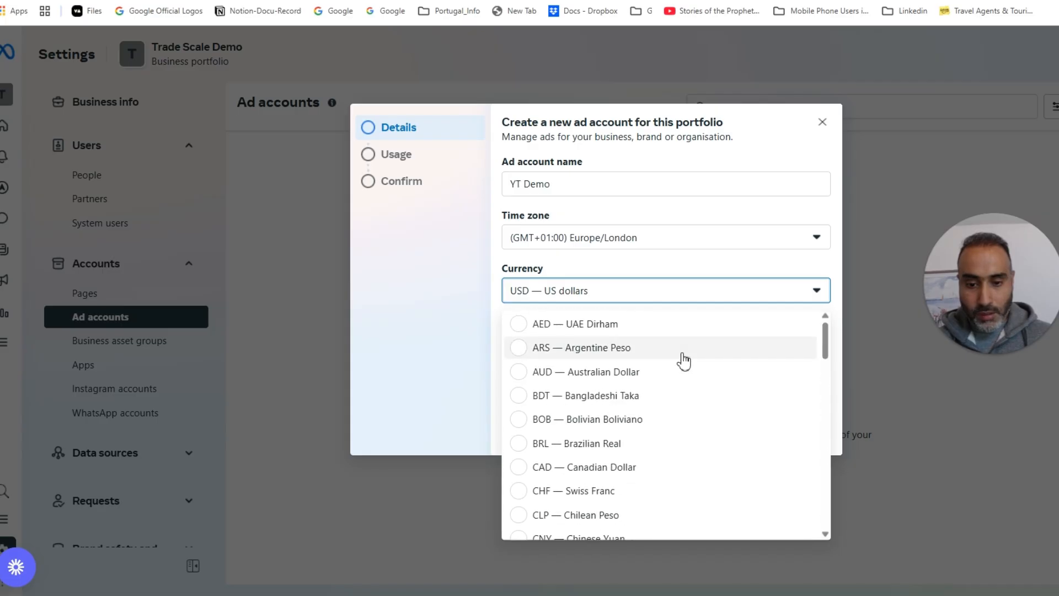
pyautogui.scroll(-6, 670, 357)
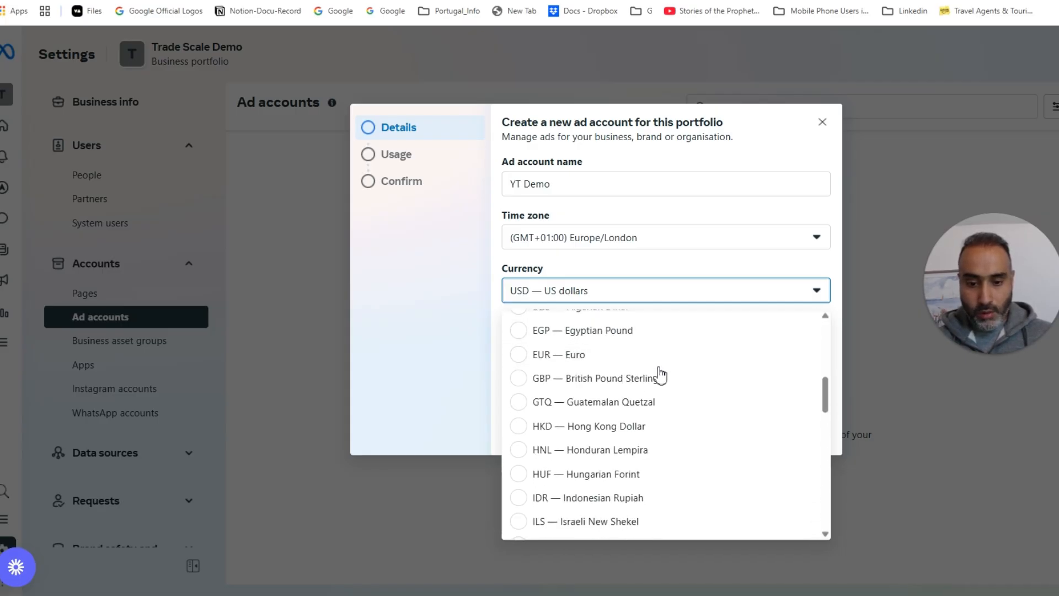
pyautogui.click(520, 379)
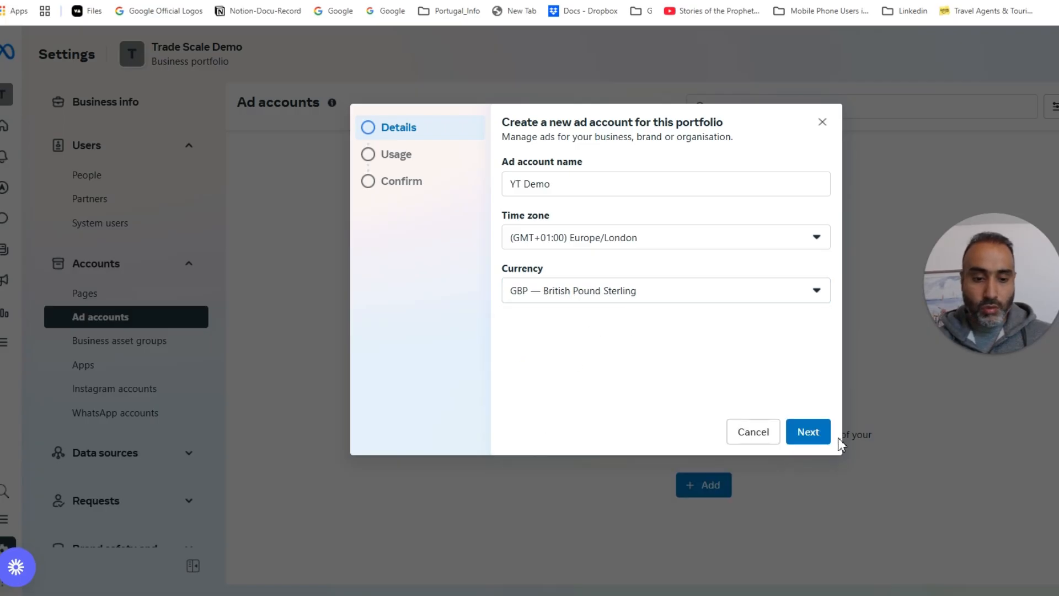
# Step: Create the YT Demo ad account for my own business after accepting the terms
pyautogui.click(810, 431)
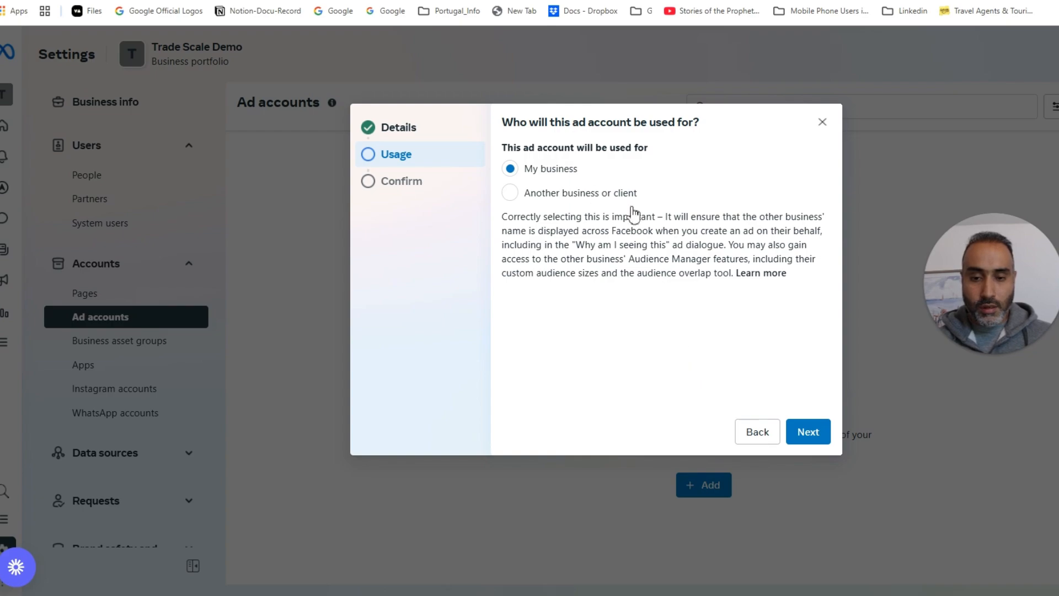
pyautogui.click(821, 430)
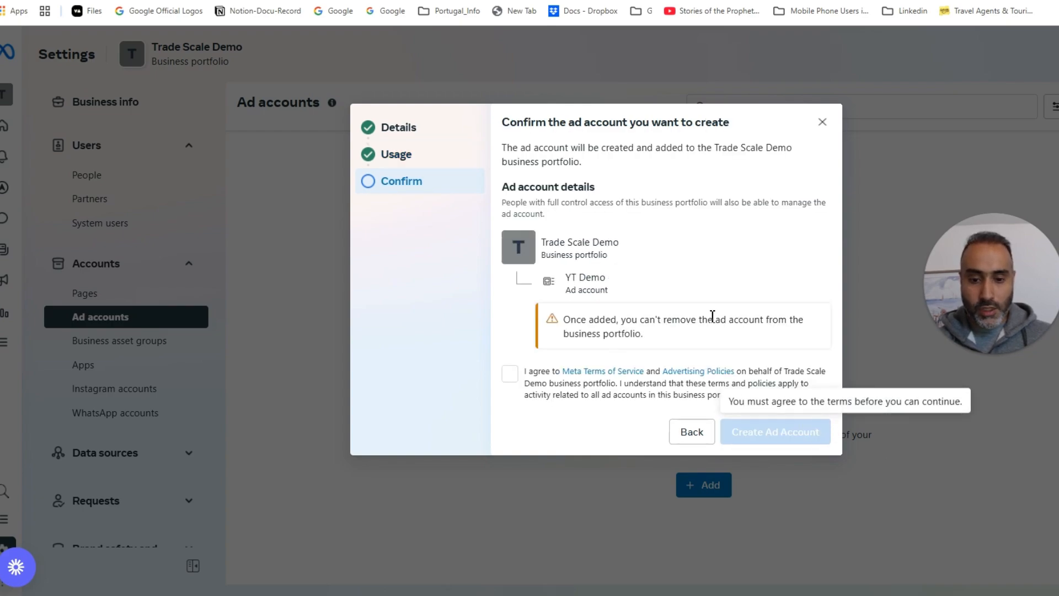
pyautogui.click(510, 374)
pyautogui.click(792, 428)
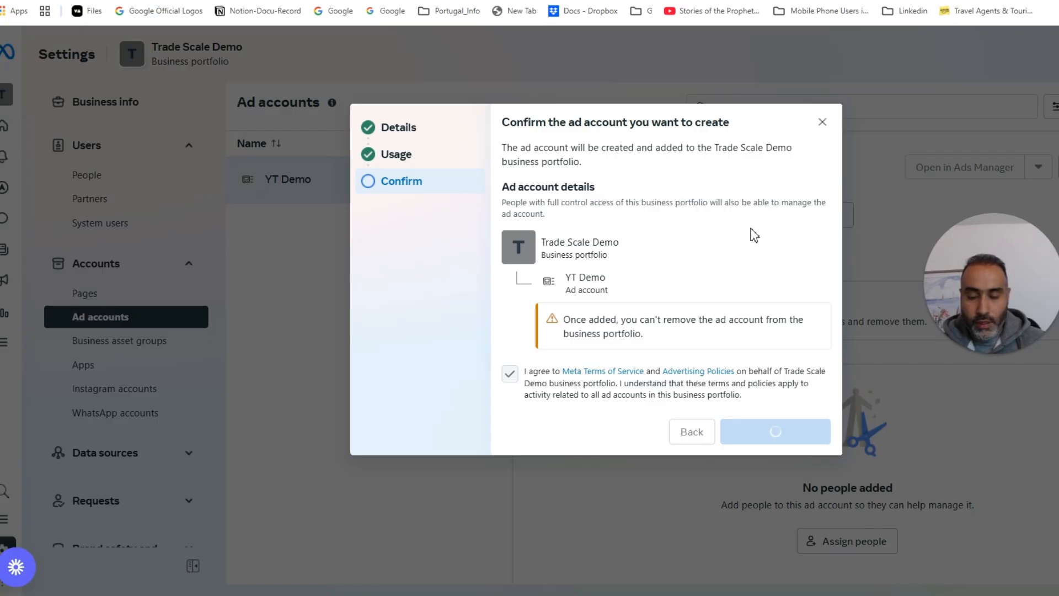
# Step: Close the Add payment information dialog, leaving payment details for later
pyautogui.moveTo(580, 202); pyautogui.dragTo(797, 202)
pyautogui.click(600, 241)
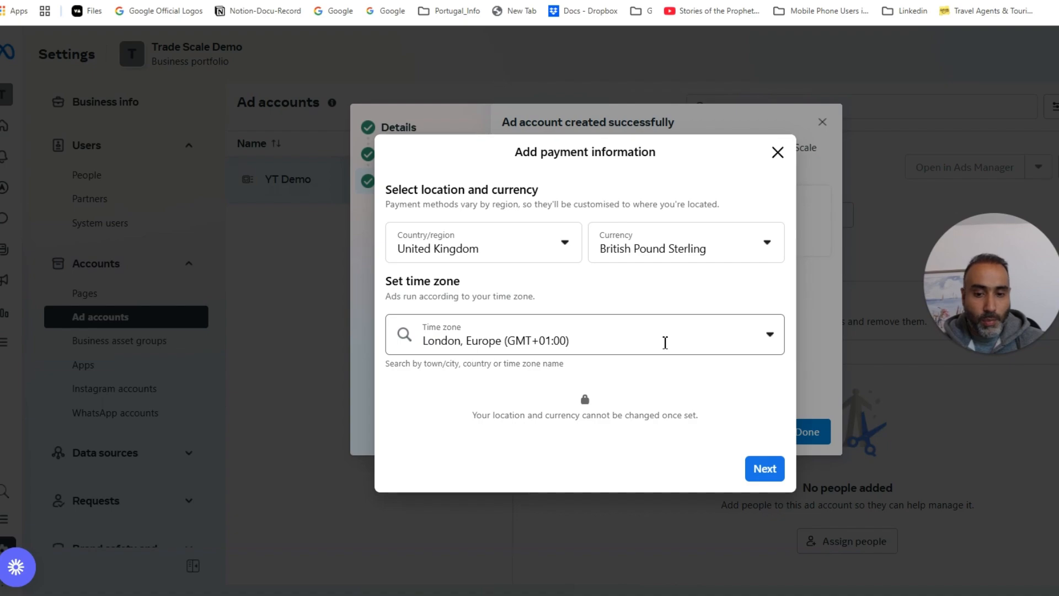
pyautogui.click(778, 153)
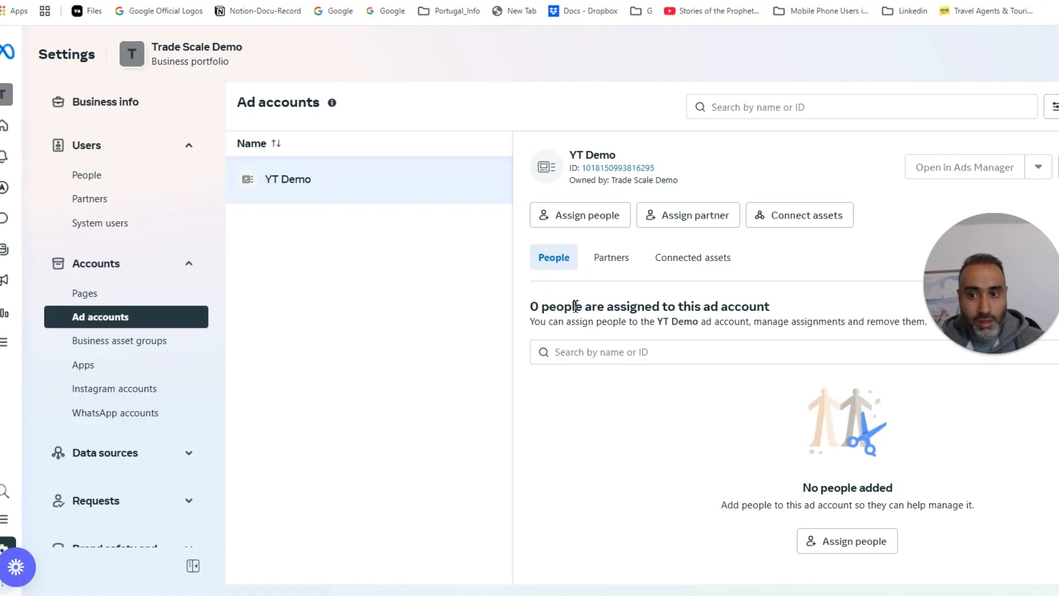
pyautogui.click(4, 345)
# Step: Go to Billing & payments, showing YT Demo as Disabled with £0.00 balance
pyautogui.click(6, 347)
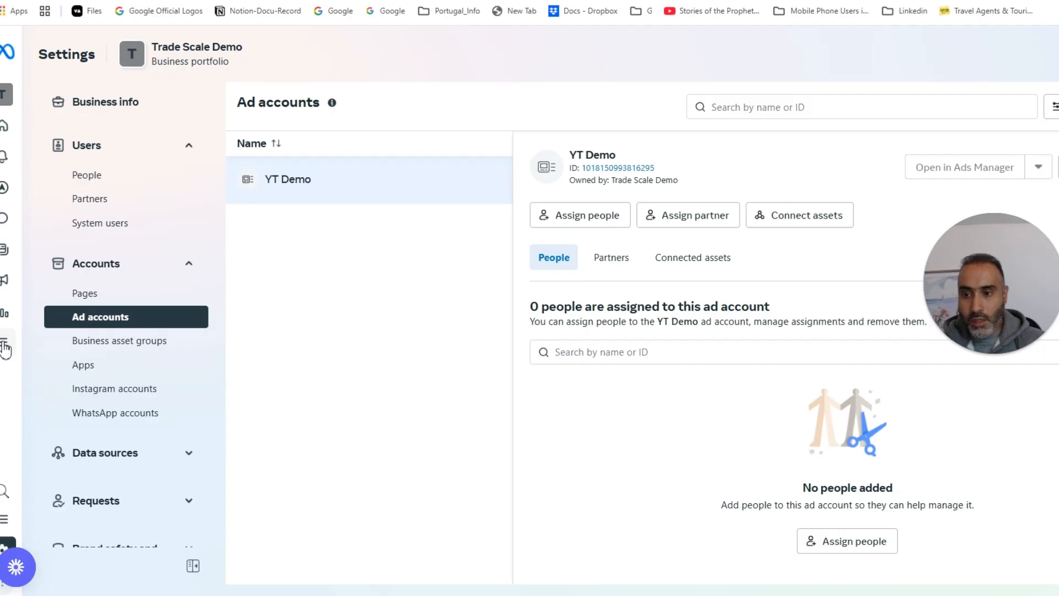
pyautogui.click(8, 346)
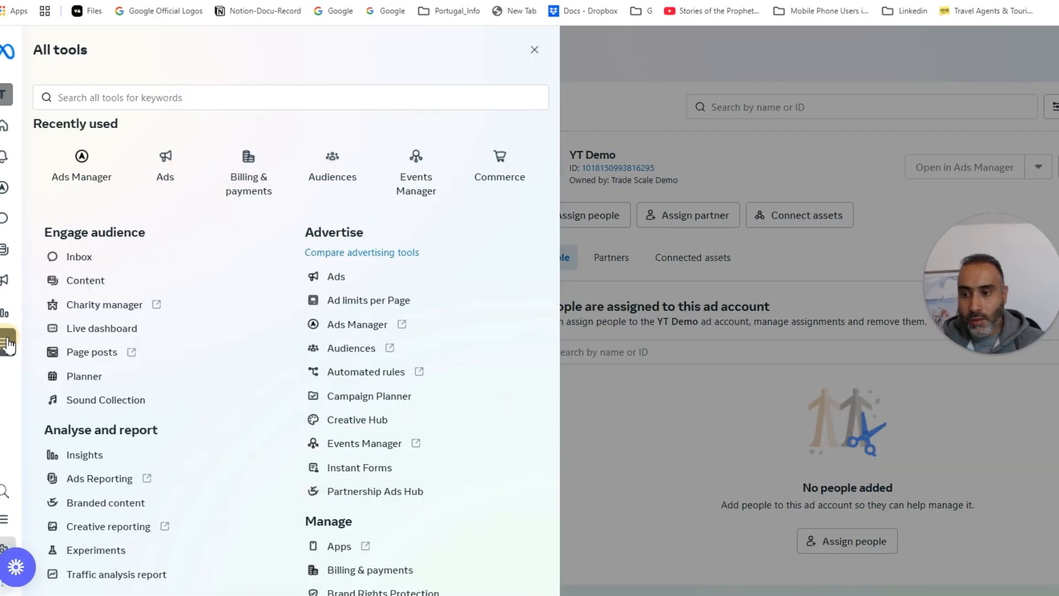
pyautogui.click(255, 164)
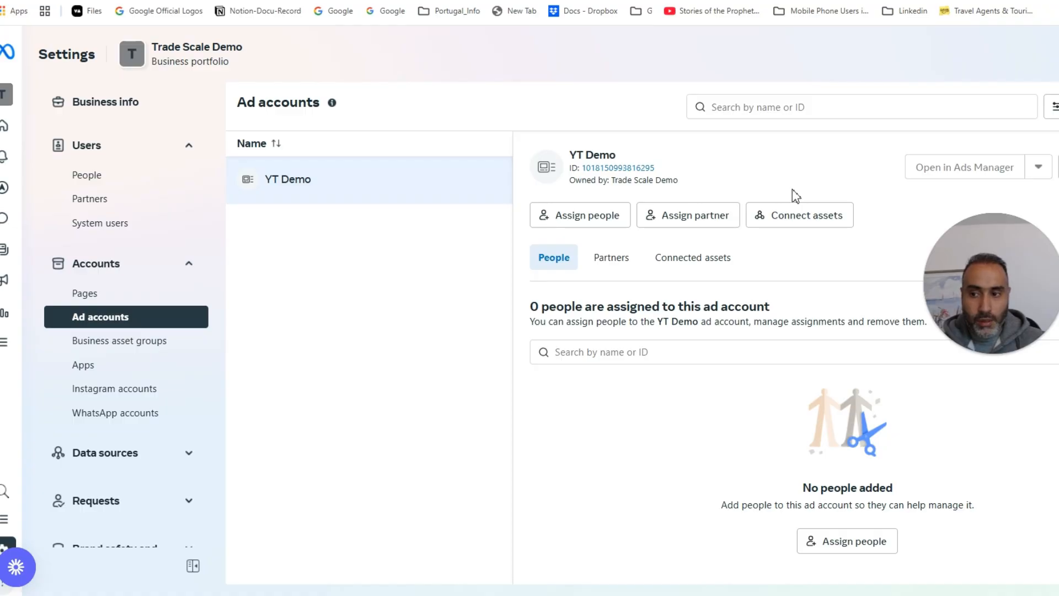
pyautogui.moveTo(988, 233); pyautogui.dragTo(415, 411)
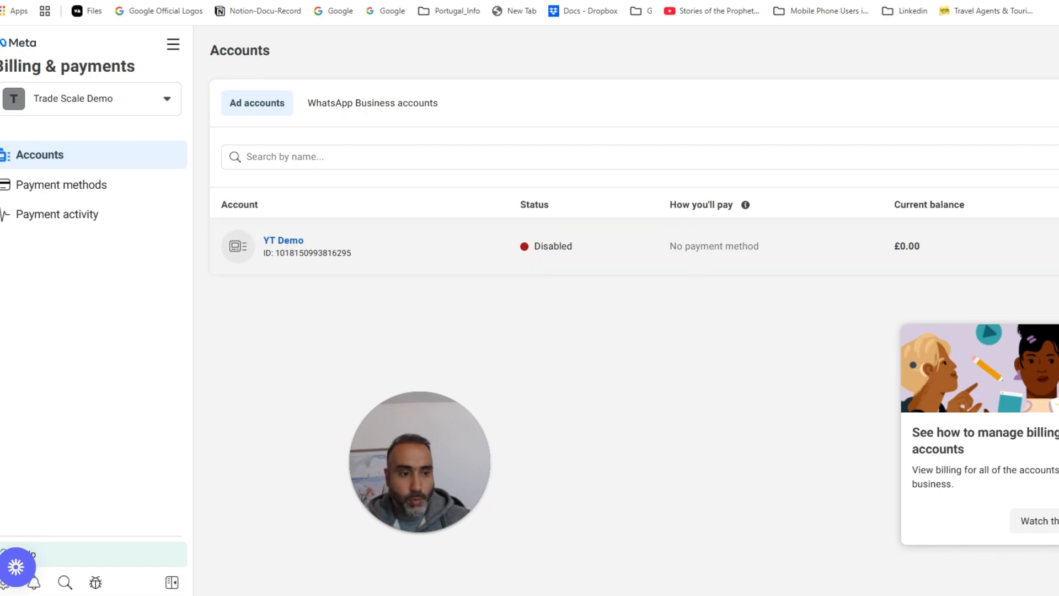
# Step: Open YT Demo's billing details, showing its unusual-activity disable notice and no payment methods
pyautogui.click(1058, 246)
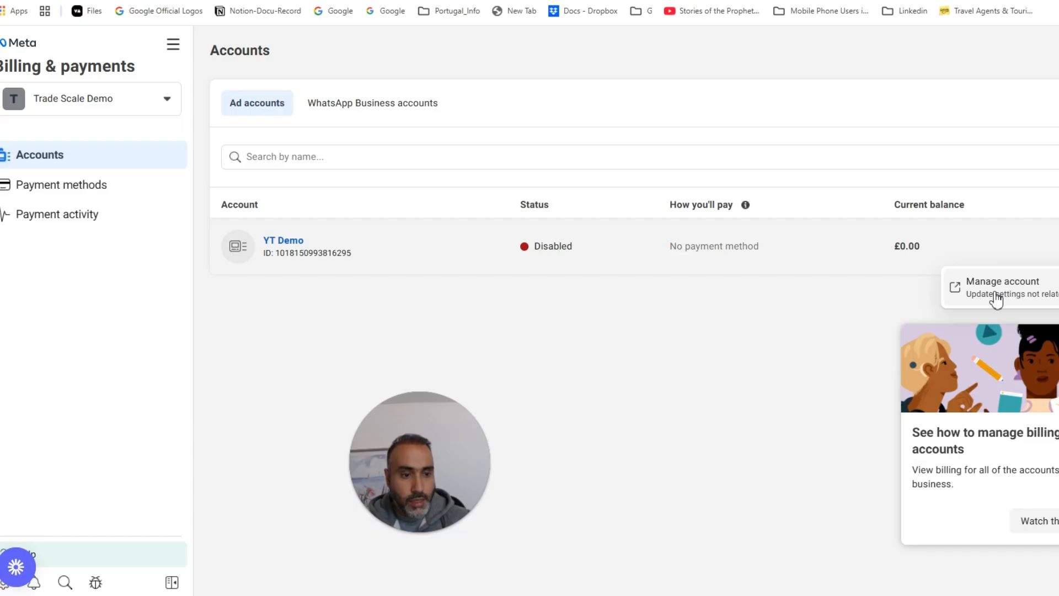
pyautogui.click(538, 270)
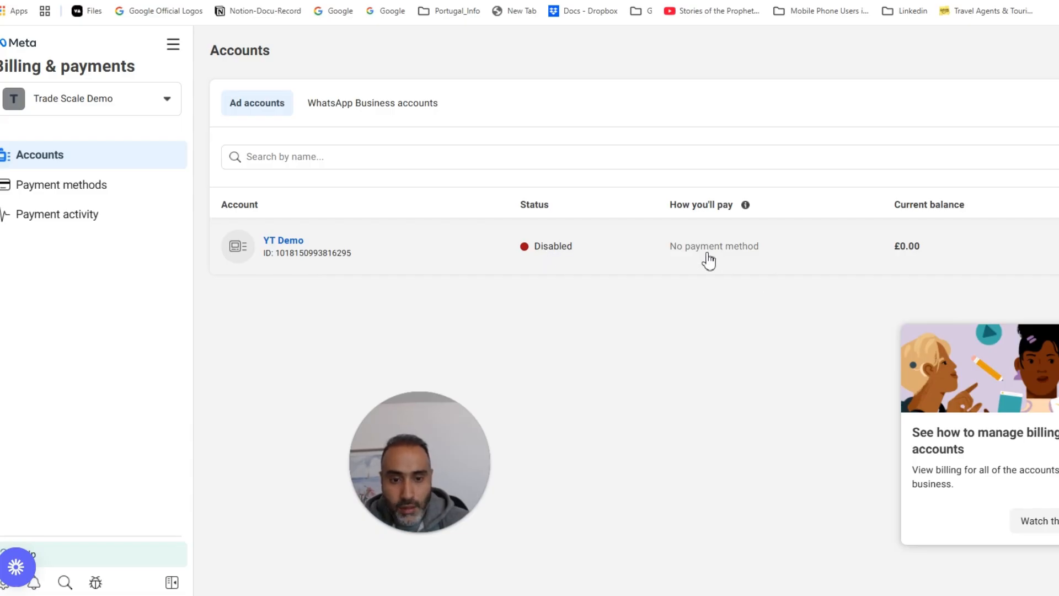
pyautogui.click(553, 246)
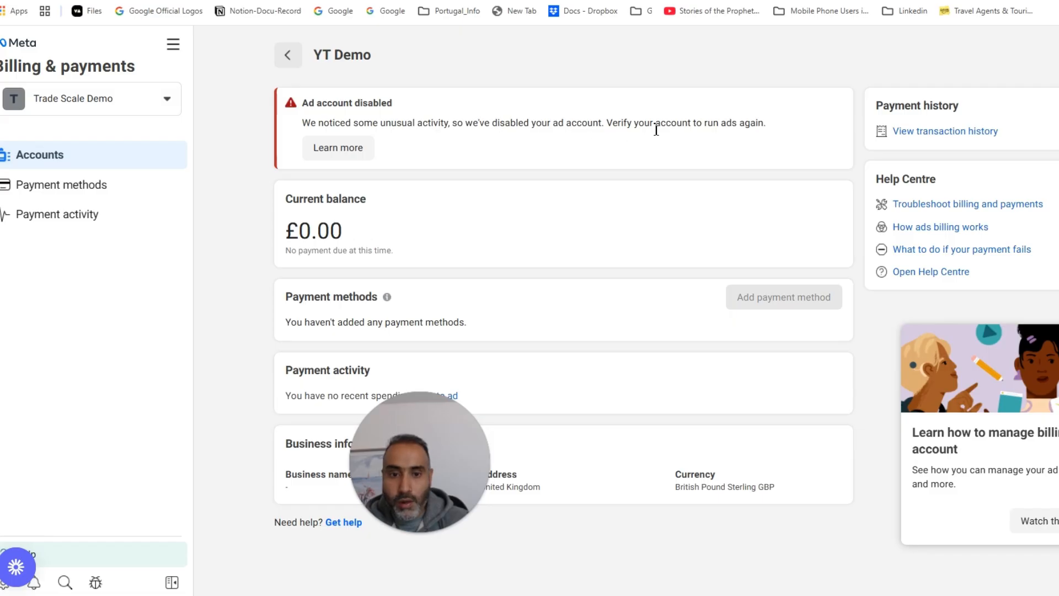
pyautogui.moveTo(632, 122); pyautogui.dragTo(751, 123)
pyautogui.click(629, 157)
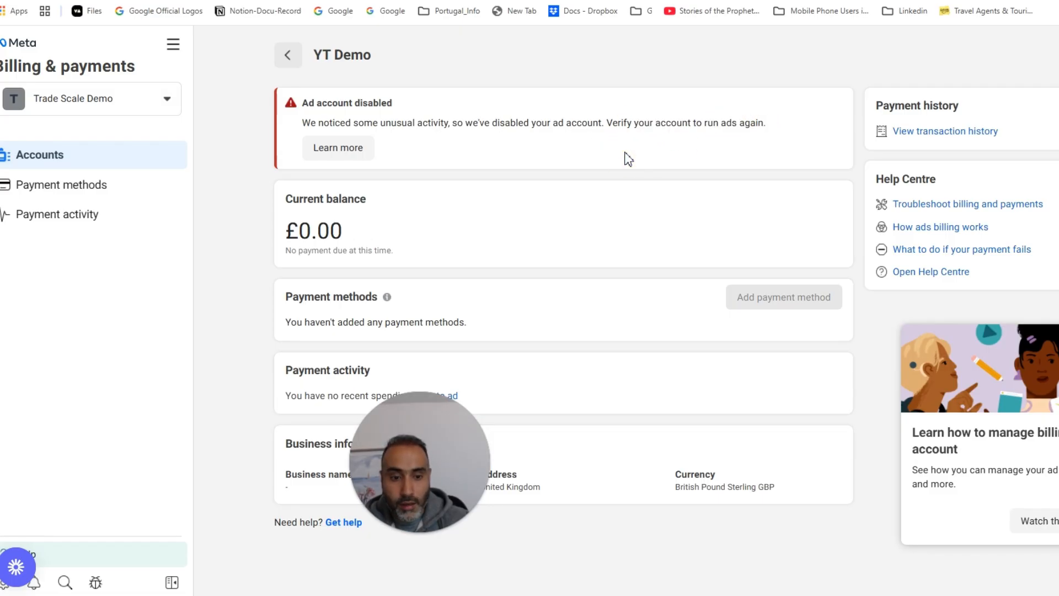
pyautogui.moveTo(464, 423); pyautogui.dragTo(957, 165)
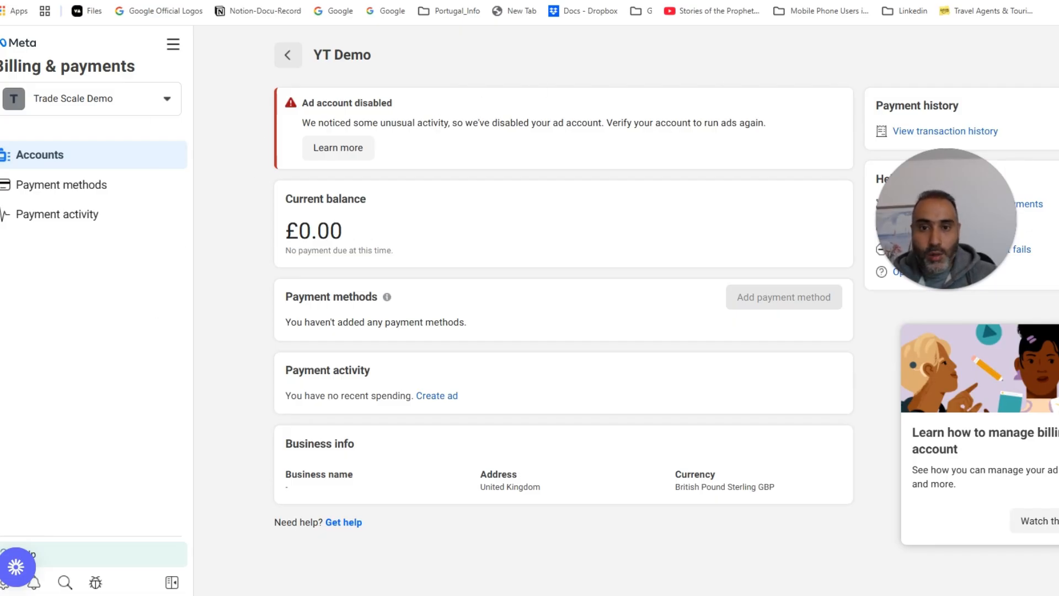
pyautogui.click(173, 48)
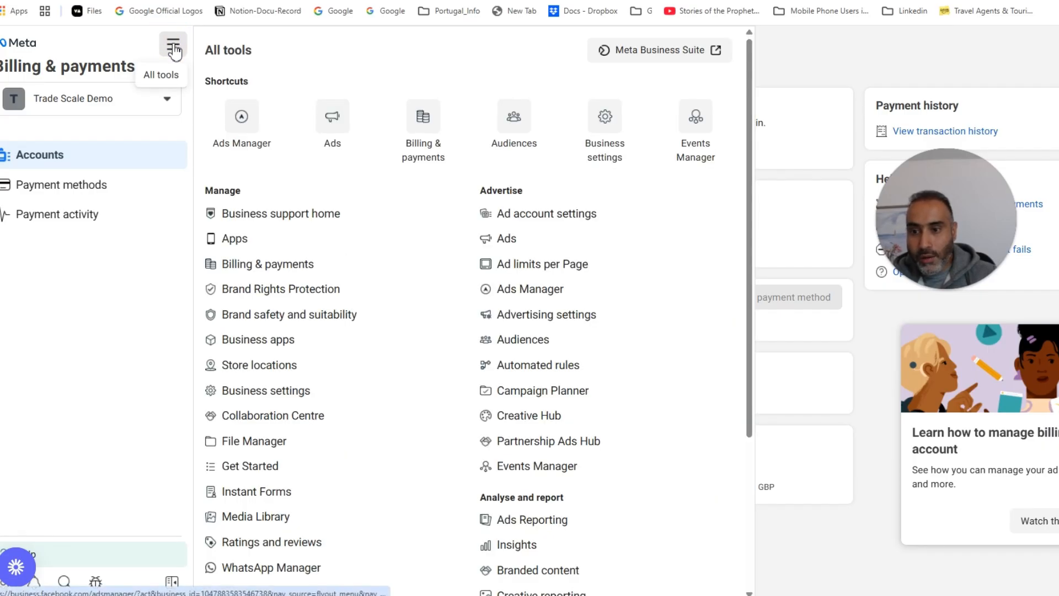
# Step: Go from the tools list to Ads Manager for YT Demo and expand the portfolio and ad account selector
pyautogui.click(173, 50)
pyautogui.click(174, 51)
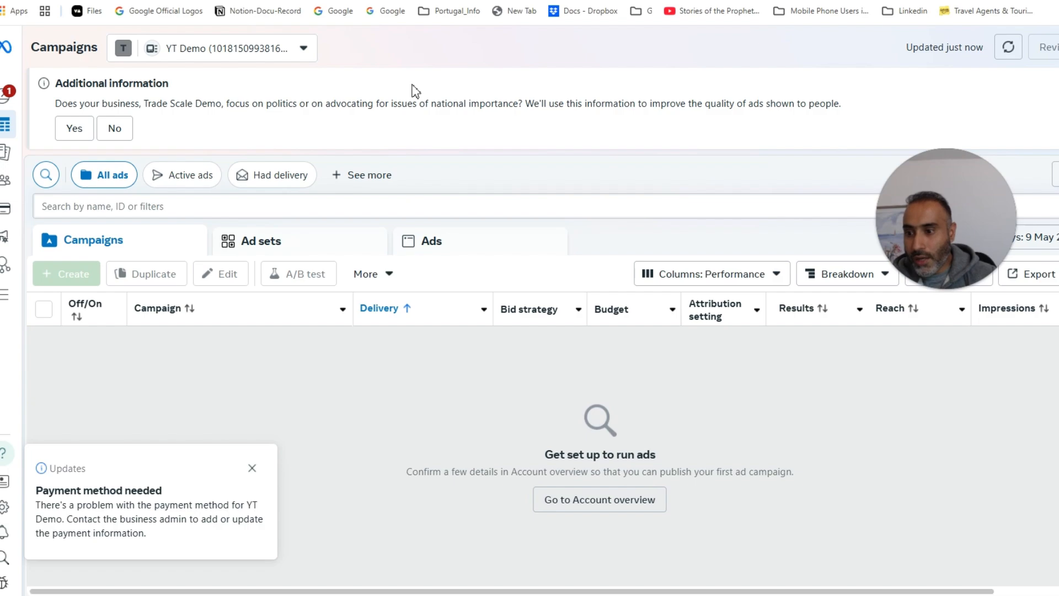
pyautogui.click(249, 48)
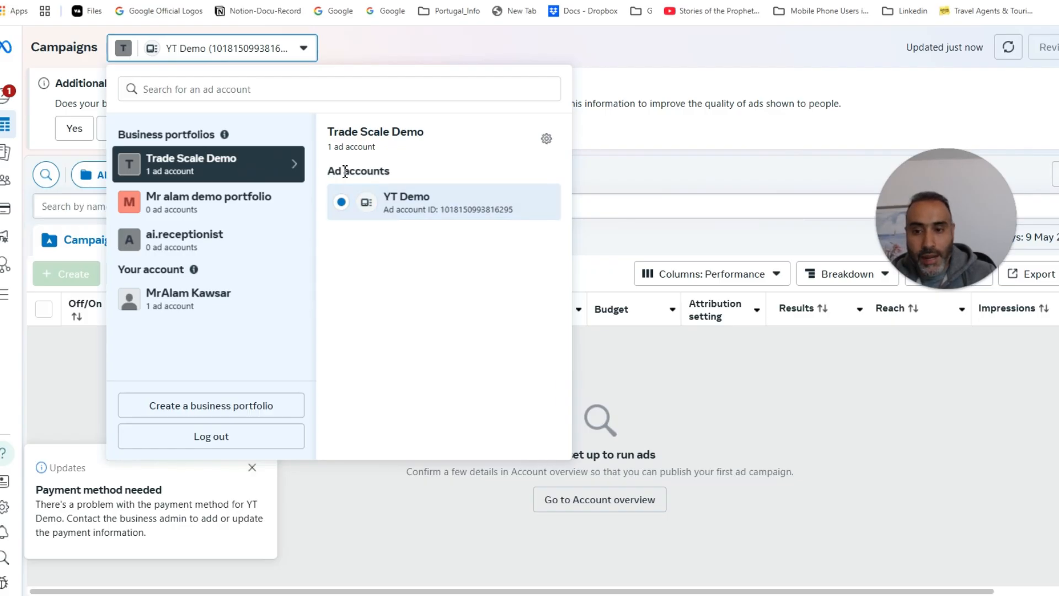
# Step: Review the Business portfolios and Ad accounts headings, then close the selector list
pyautogui.moveTo(329, 171); pyautogui.dragTo(399, 173)
pyautogui.moveTo(147, 136); pyautogui.dragTo(201, 138)
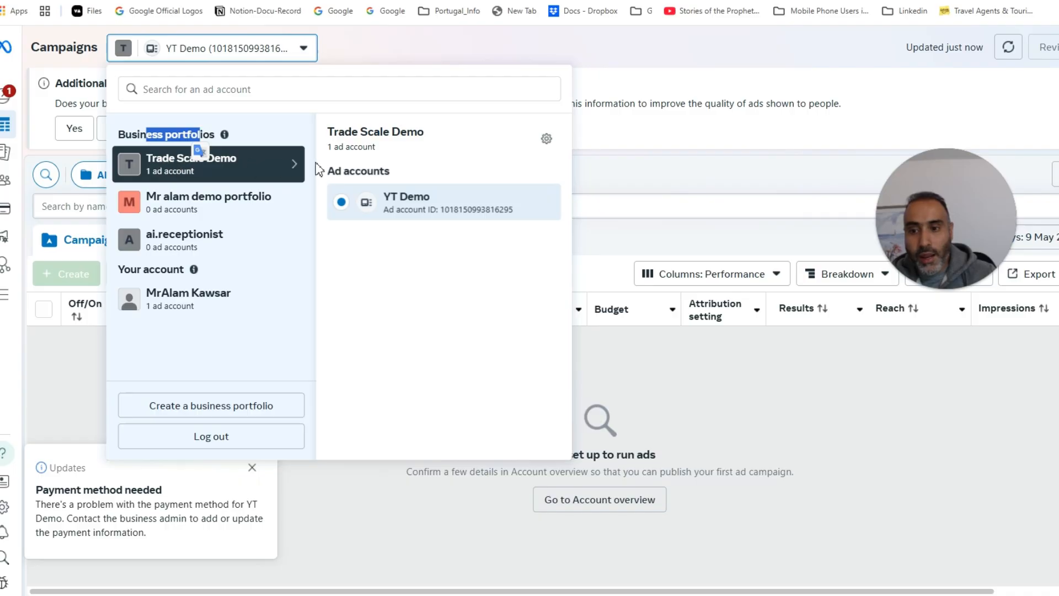
pyautogui.moveTo(336, 172); pyautogui.dragTo(426, 177)
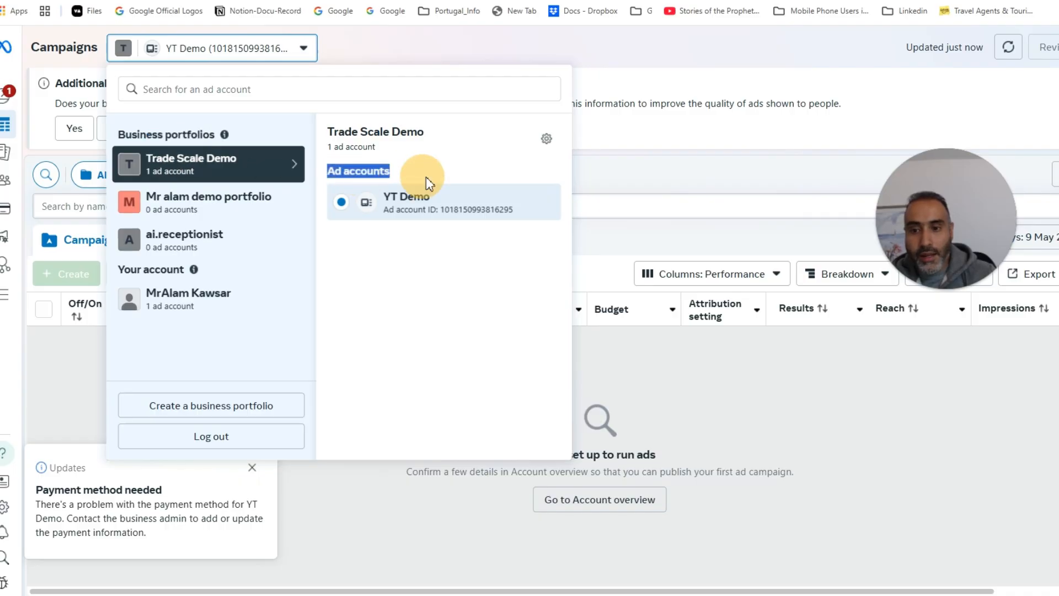
pyautogui.click(443, 141)
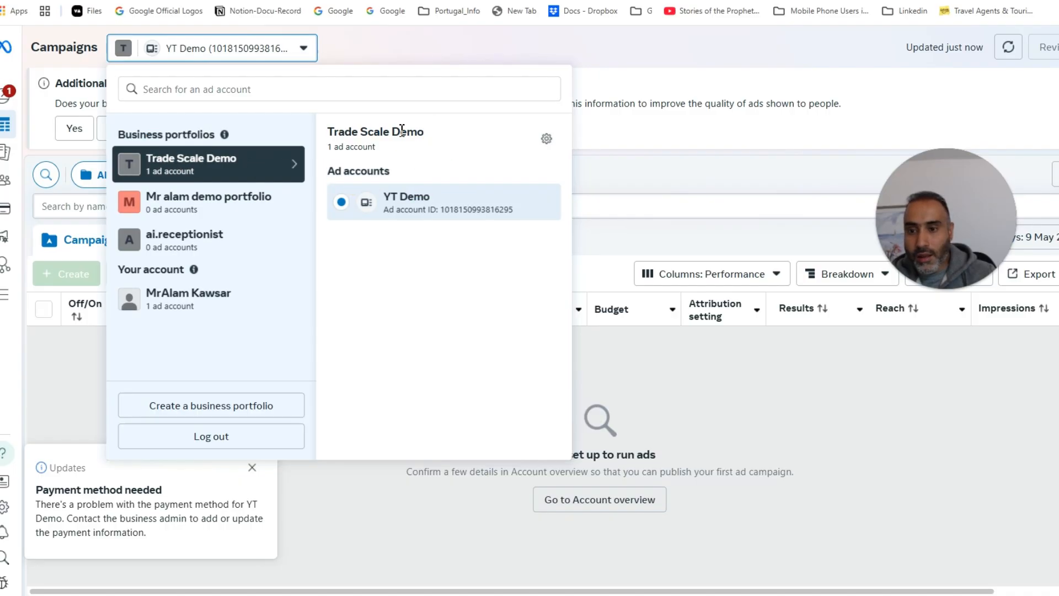
pyautogui.click(424, 45)
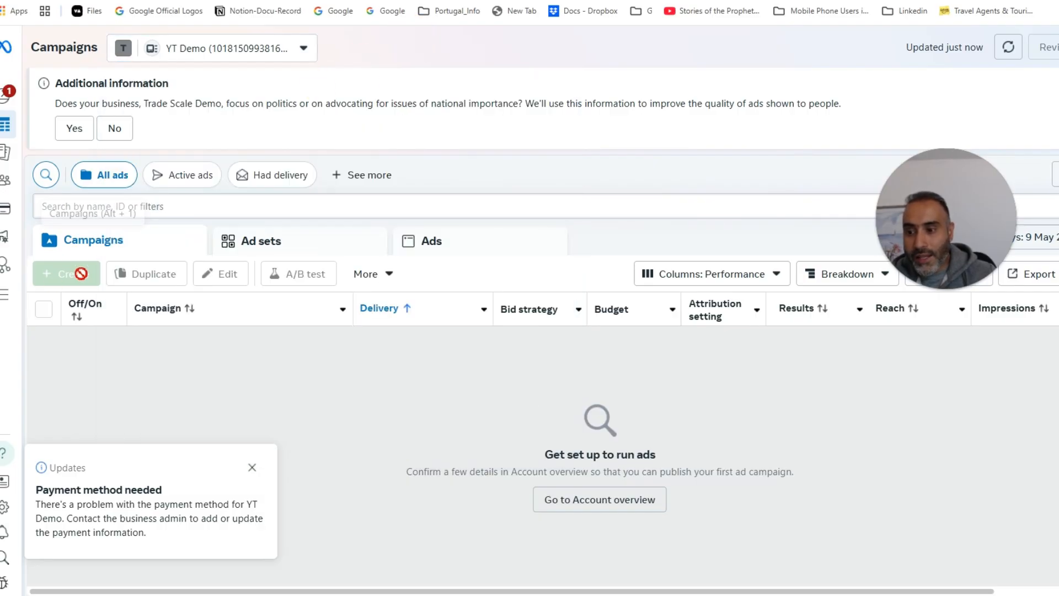
pyautogui.moveTo(75, 275)
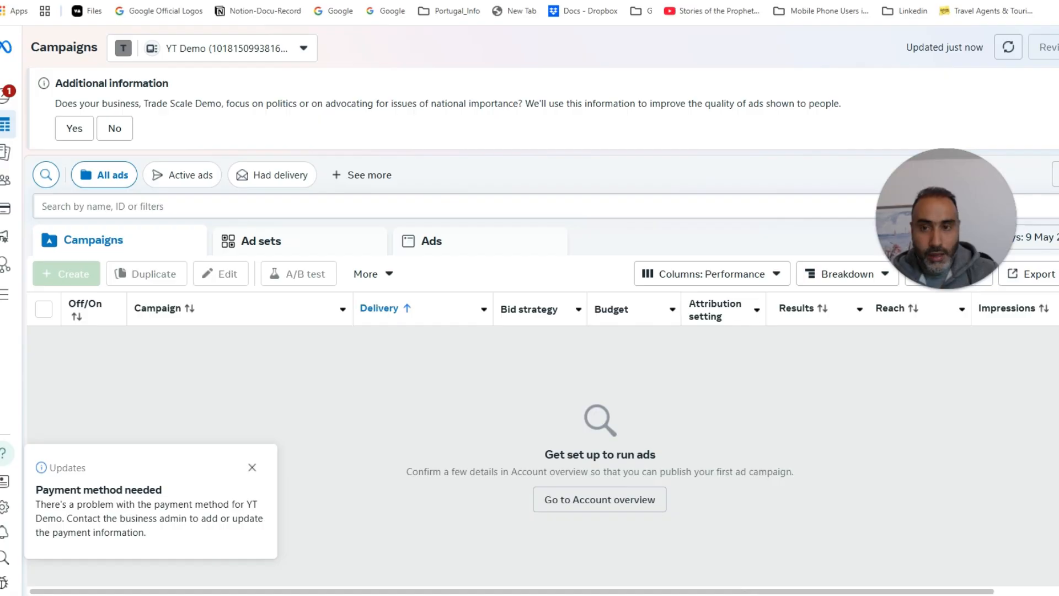
# Step: Check the facebook.com/adsmanager link in step 2 of the setup guide, then return to Ads Manager
pyautogui.hotkey('ctrl', 't')
pyautogui.hotkey('ctrl', 'Tab')
pyautogui.scroll(-6, 564, 324)
pyautogui.scroll(6, 580, 309)
pyautogui.moveTo(715, 353); pyautogui.dragTo(462, 360)
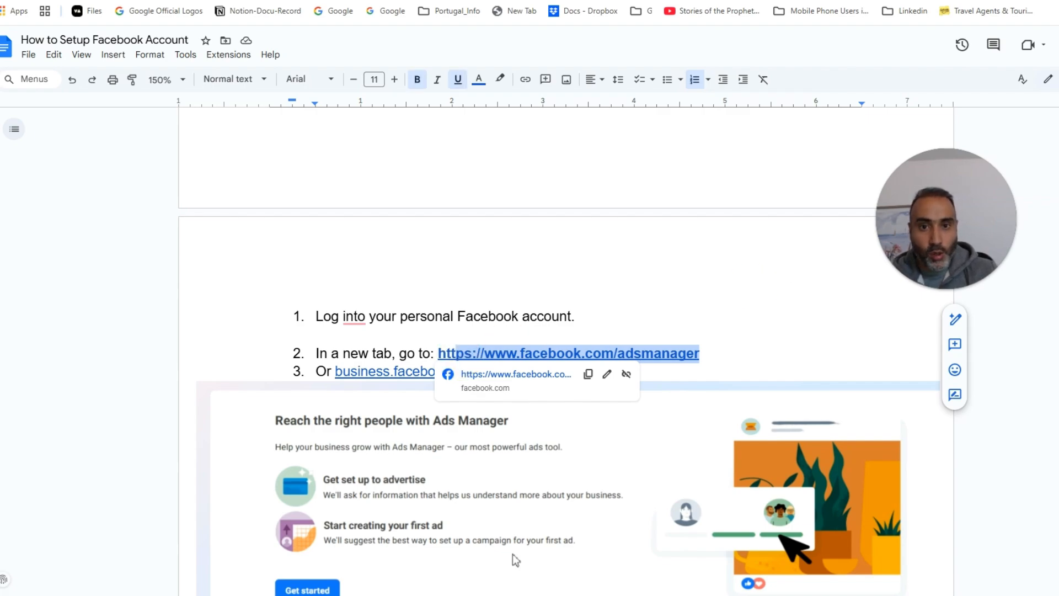
pyautogui.click(221, 1)
# Step: Start a new business portfolio from the account selector and place the cursor in its name field
pyautogui.click(252, 49)
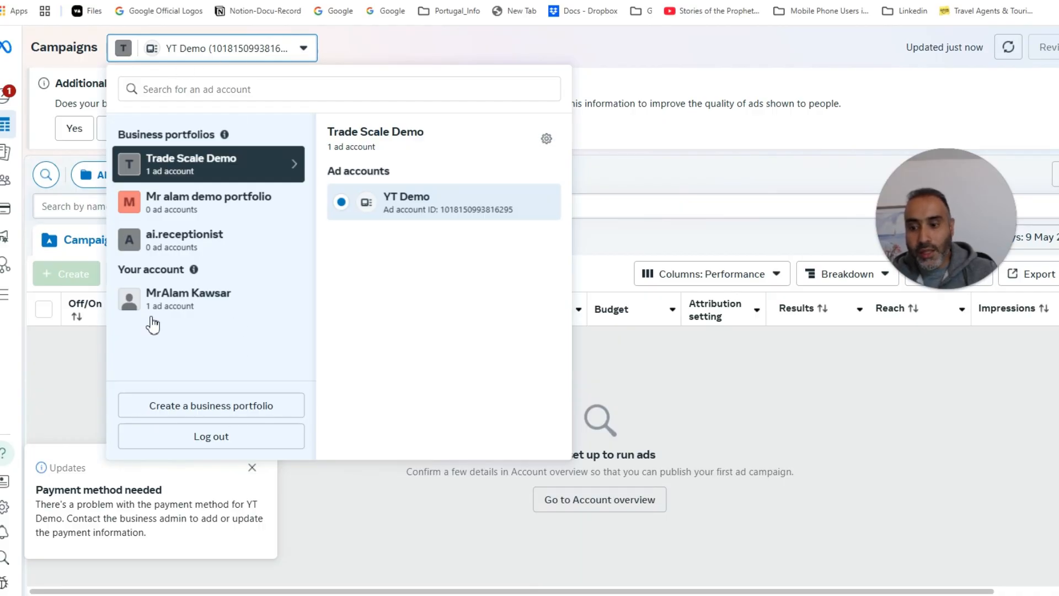
pyautogui.click(282, 406)
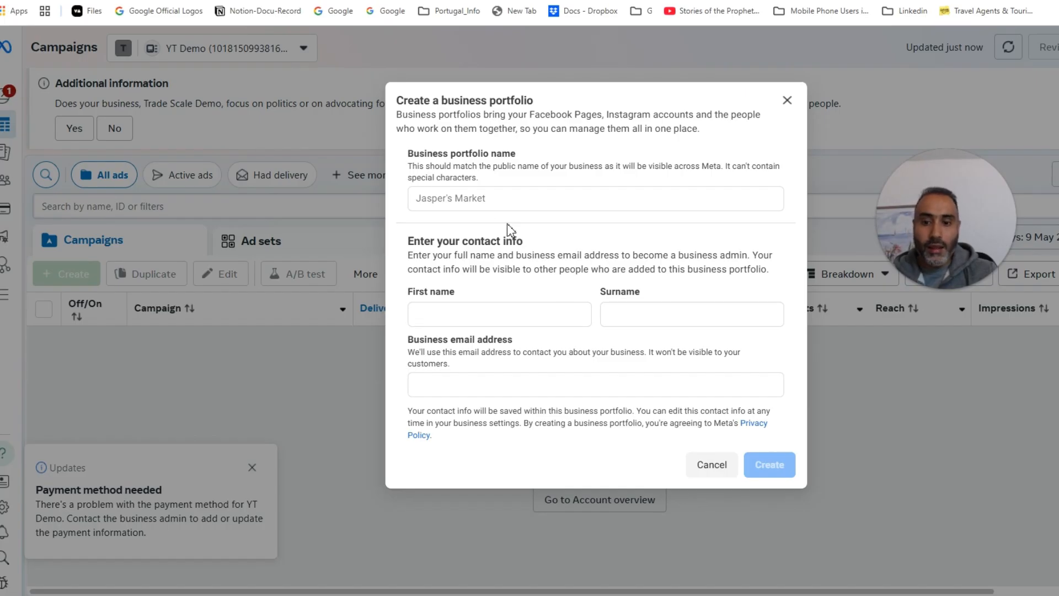
pyautogui.click(493, 198)
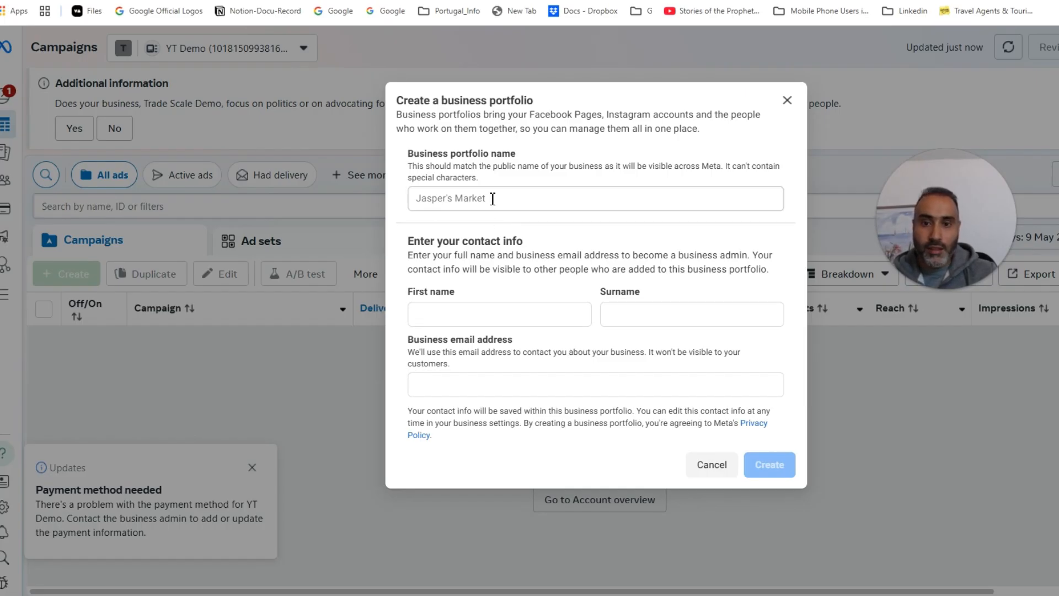